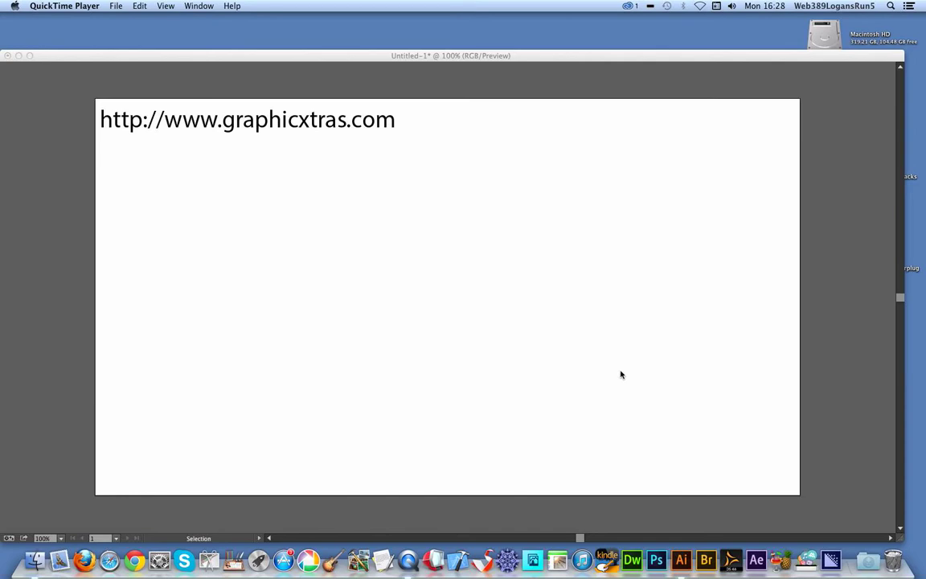
# Bring Illustrator forward and drag the document Brushes panel fully into view
pyautogui.click(359, 56)
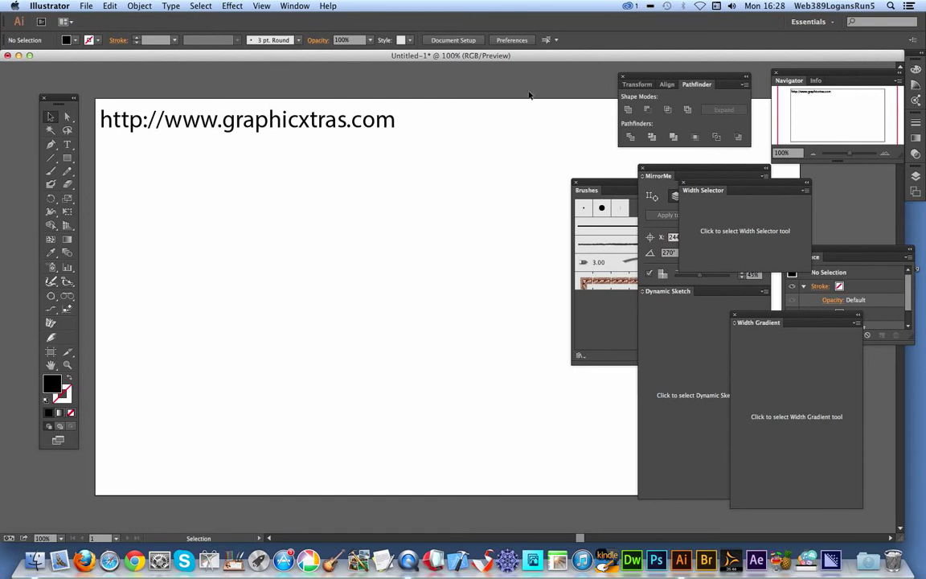
pyautogui.moveTo(591, 184)
pyautogui.mouseDown()
pyautogui.moveTo(421, 163)
pyautogui.moveTo(497, 187)
pyautogui.mouseUp()
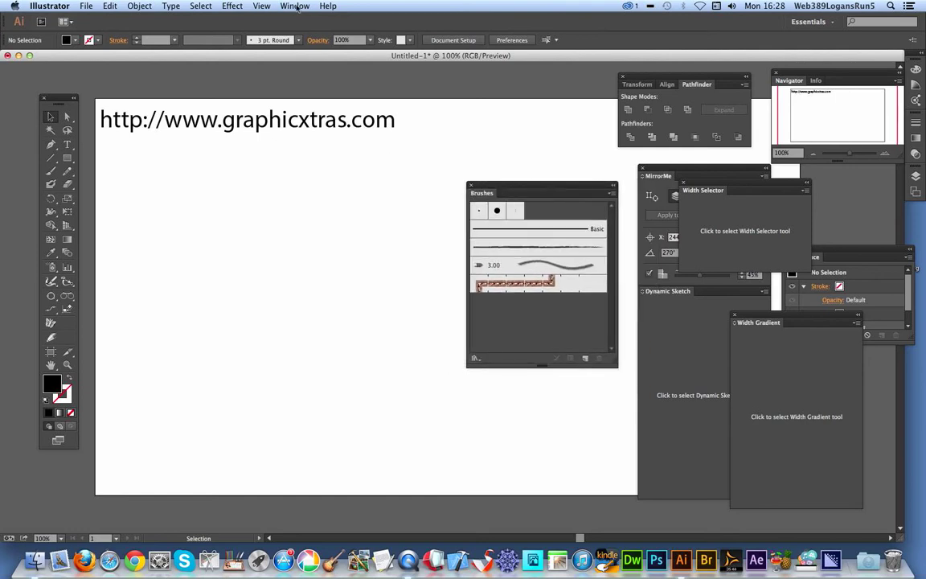
pyautogui.click(294, 5)
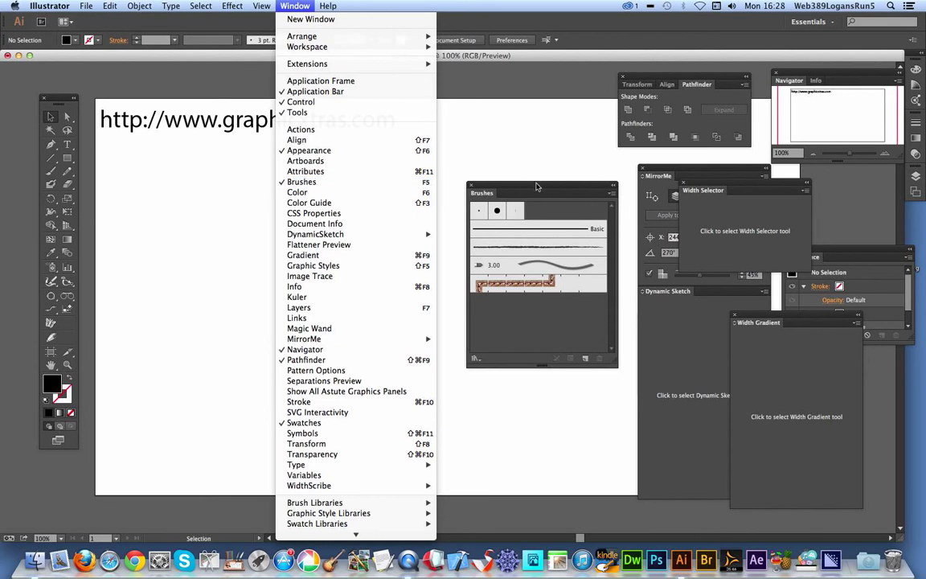
pyautogui.click(483, 165)
# Load the GXPieces_Brushes_2_Graphicxtras library from the Desktop's SUPER BRUSHES COLLECTION folder
pyautogui.click(611, 194)
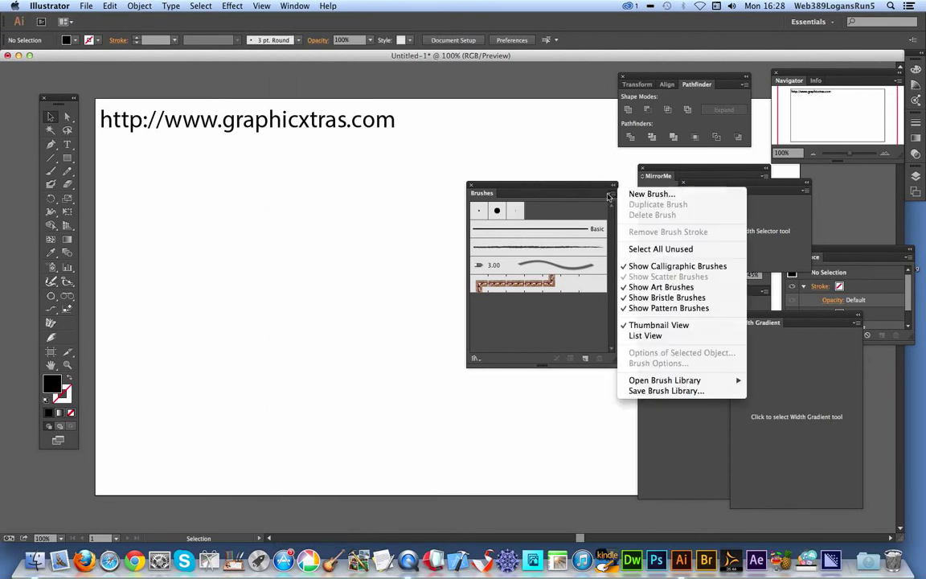
pyautogui.moveTo(683, 380)
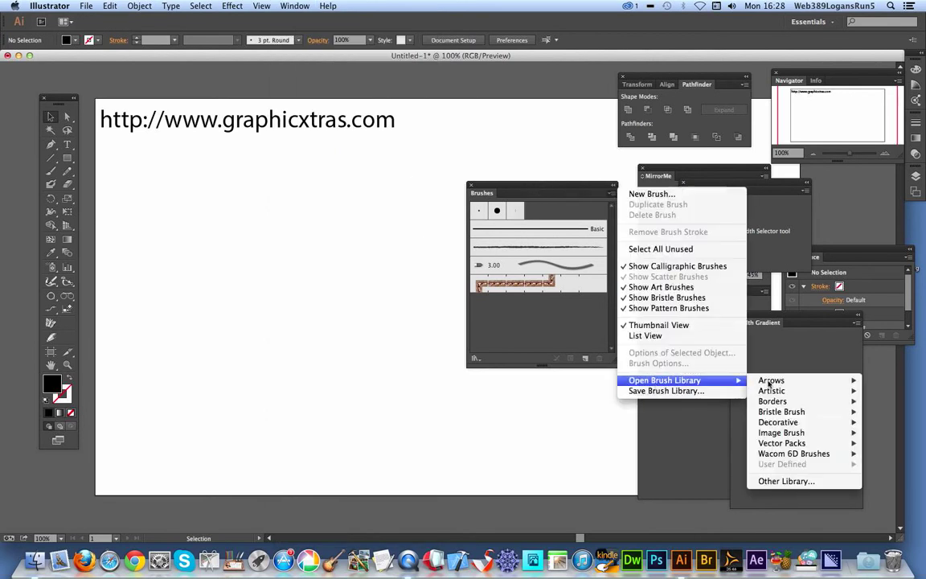
pyautogui.click(799, 481)
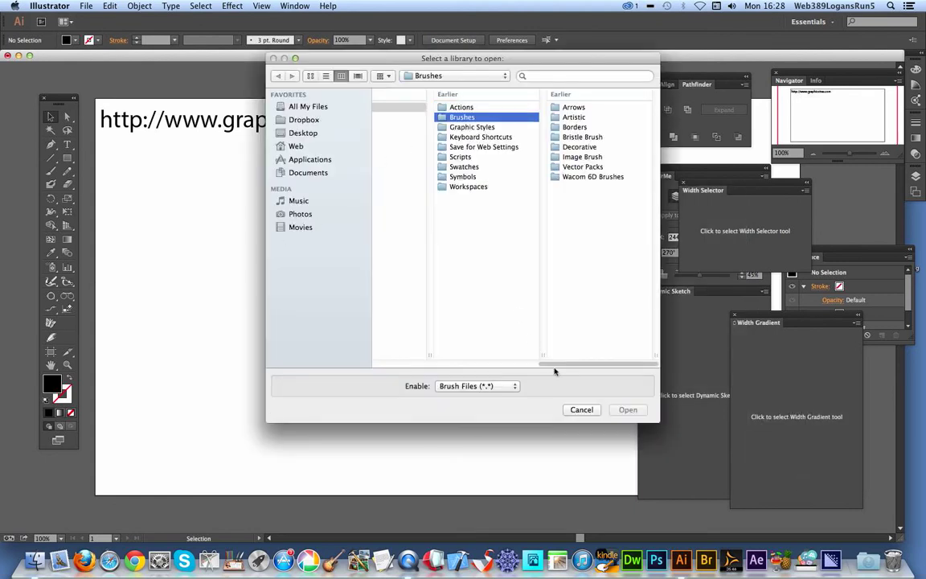
pyautogui.click(303, 133)
pyautogui.click(418, 127)
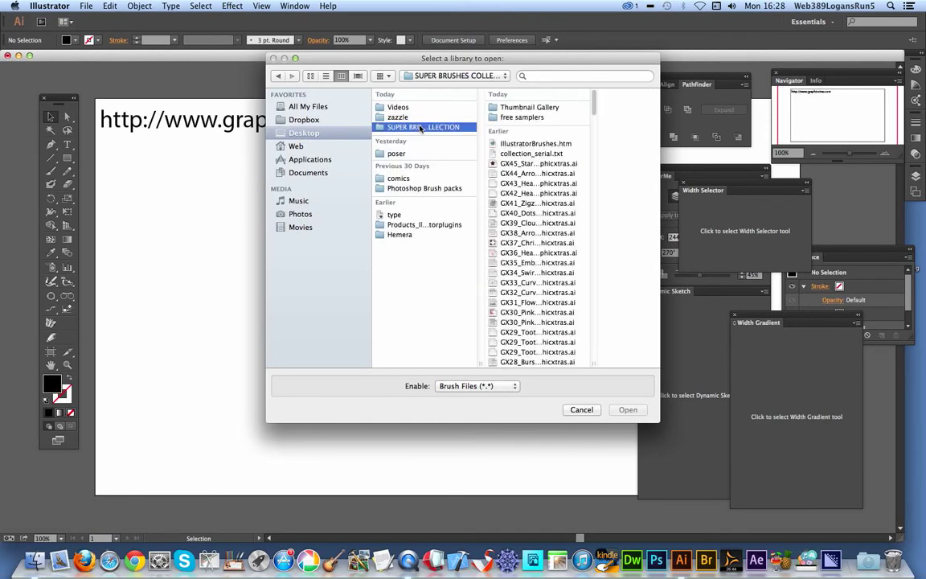
pyautogui.scroll(-15, 595, 105)
pyautogui.scroll(-5, 603, 238)
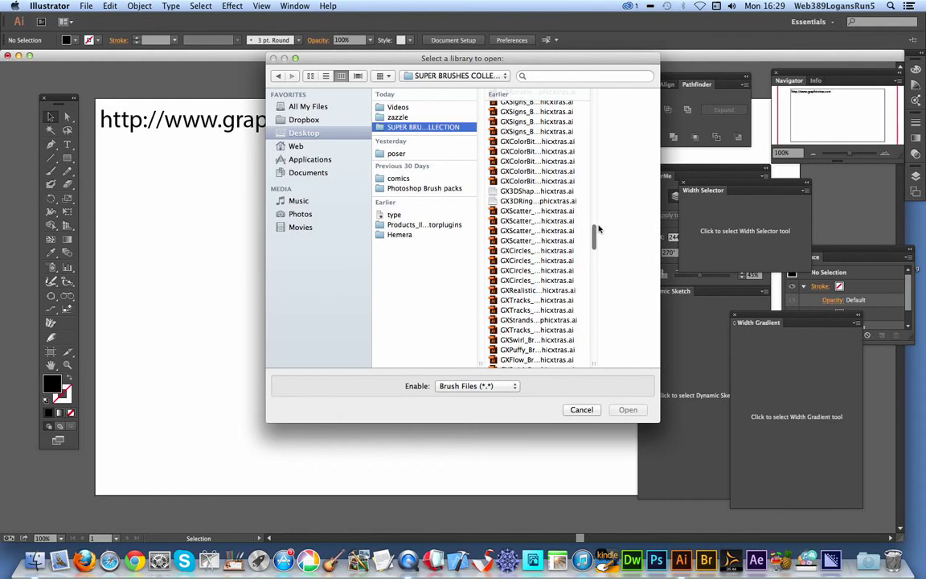
pyautogui.moveTo(593, 231); pyautogui.dragTo(598, 260)
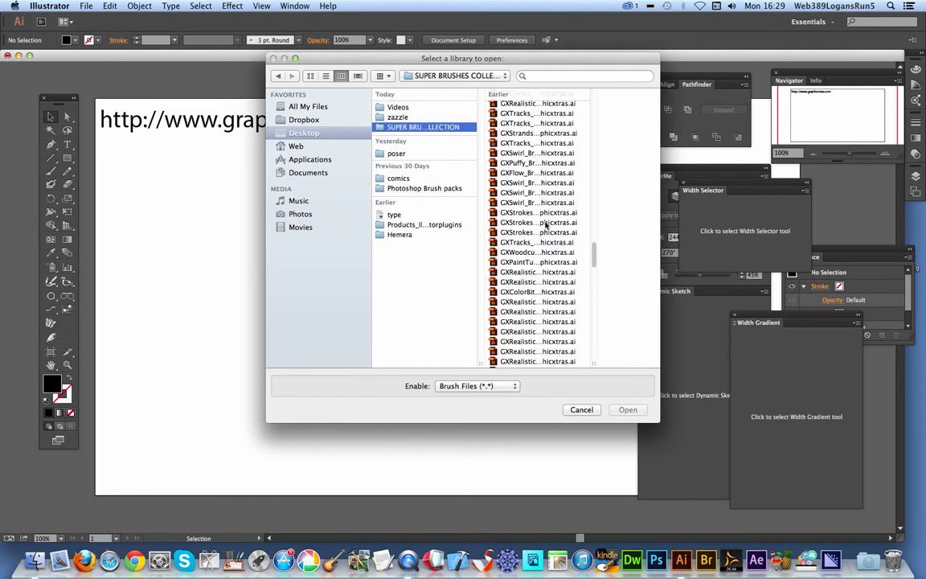
pyautogui.moveTo(594, 254); pyautogui.dragTo(602, 319)
pyautogui.click(538, 299)
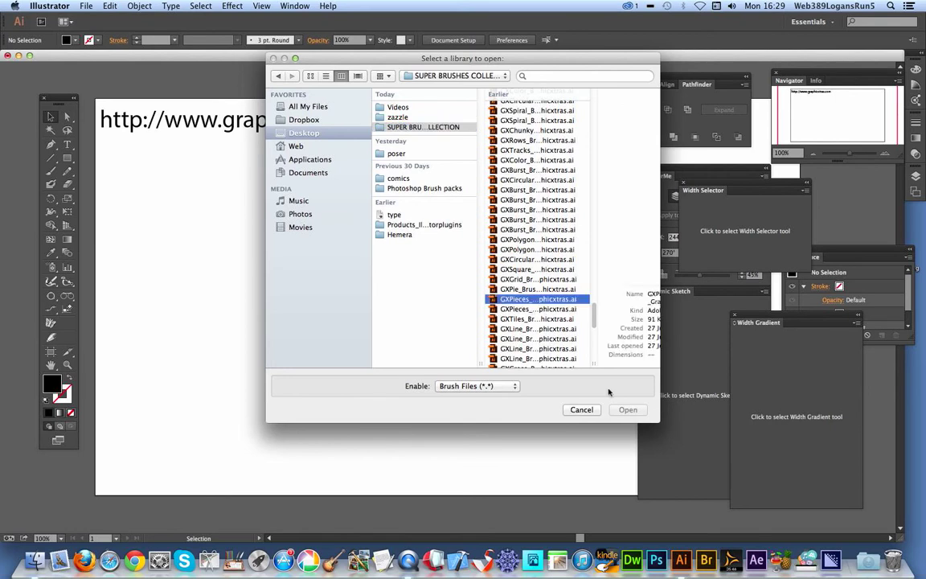
pyautogui.click(626, 409)
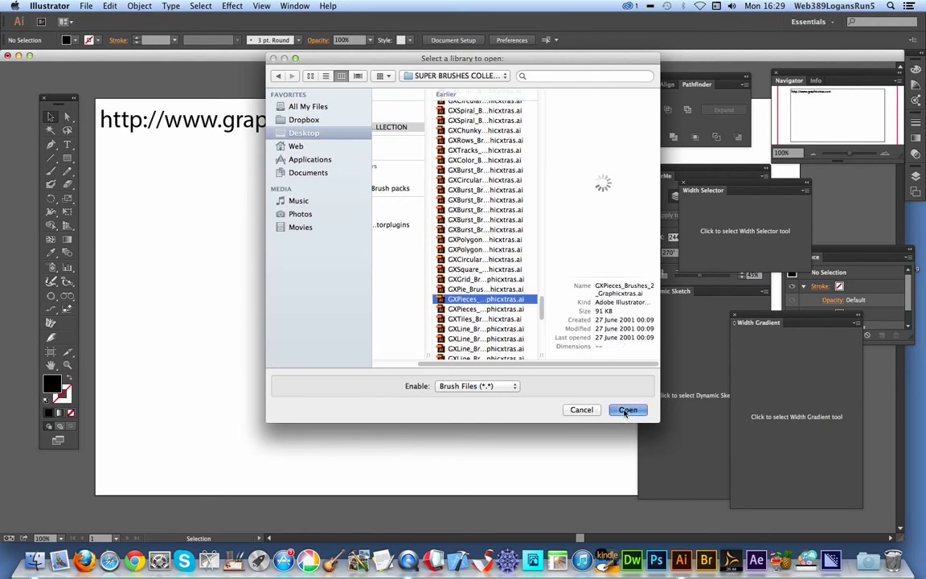
# Enlarge the GXPieces library panel, move it over the Brushes panel, and scroll its brush list
pyautogui.click(524, 321)
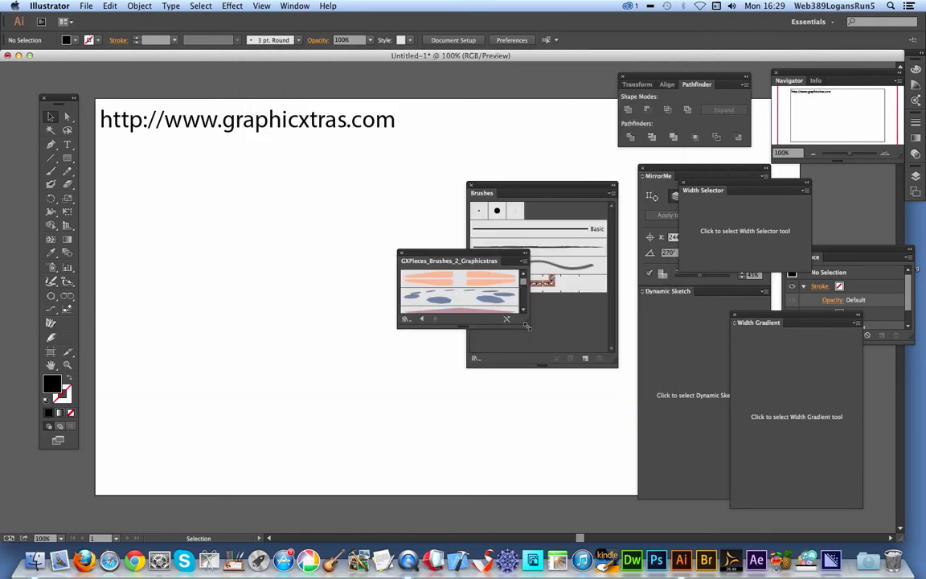
pyautogui.moveTo(526, 325)
pyautogui.mouseDown()
pyautogui.moveTo(590, 378)
pyautogui.moveTo(581, 417)
pyautogui.moveTo(571, 420)
pyautogui.mouseUp()
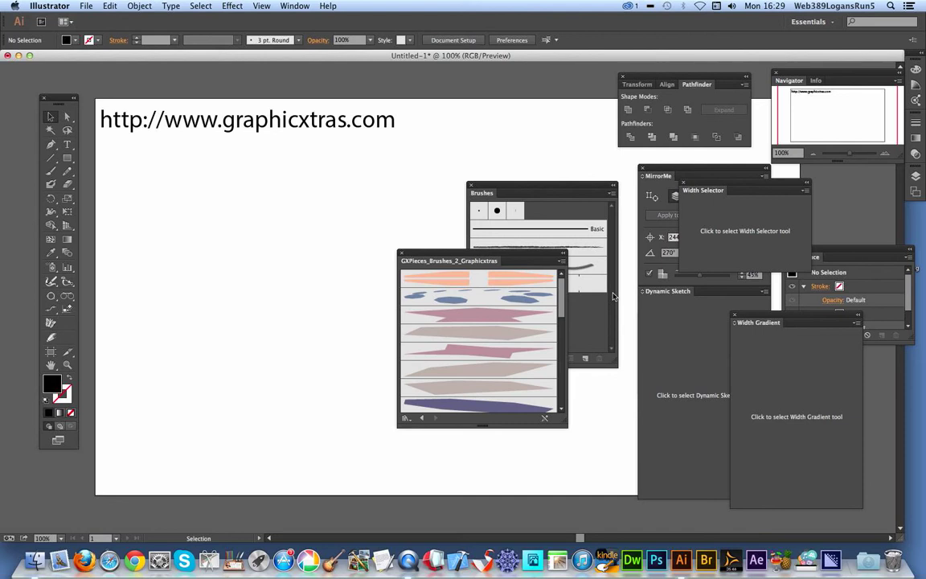
pyautogui.moveTo(461, 260)
pyautogui.mouseDown()
pyautogui.moveTo(498, 261)
pyautogui.moveTo(542, 293)
pyautogui.mouseUp()
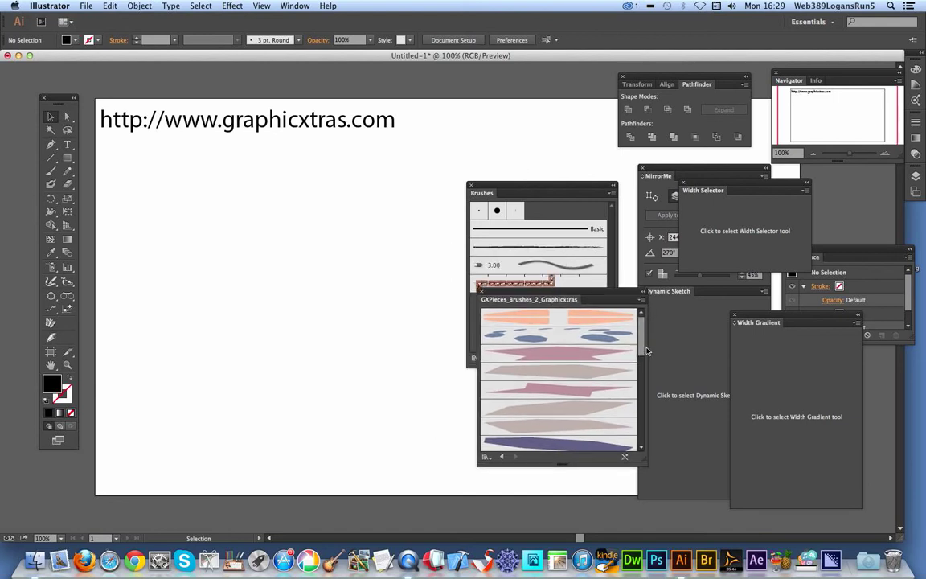
pyautogui.moveTo(641, 330); pyautogui.dragTo(639, 415)
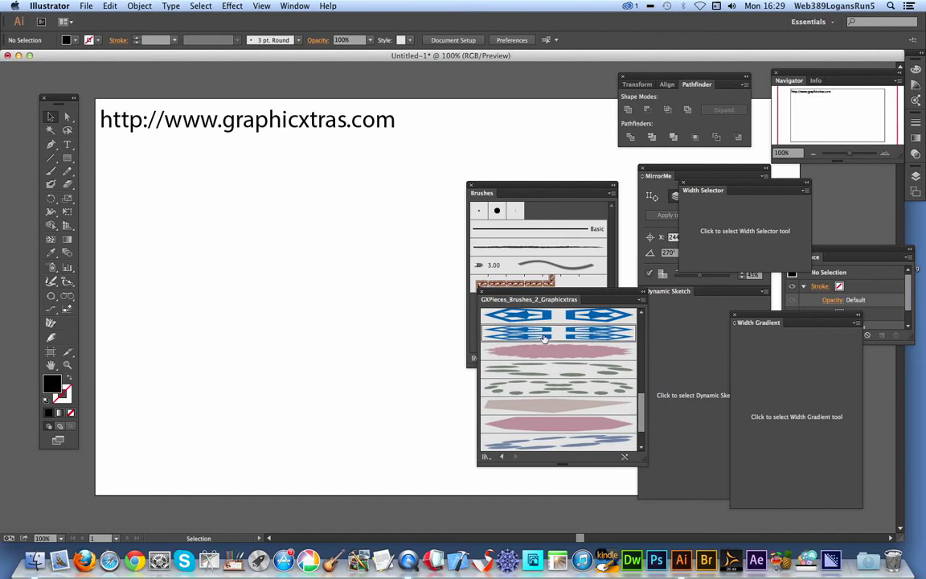
# Add the blue Art Brush 17, another brush and Art Brush 20 from GXPieces to the document
pyautogui.click(544, 333)
pyautogui.click(514, 368)
pyautogui.click(515, 388)
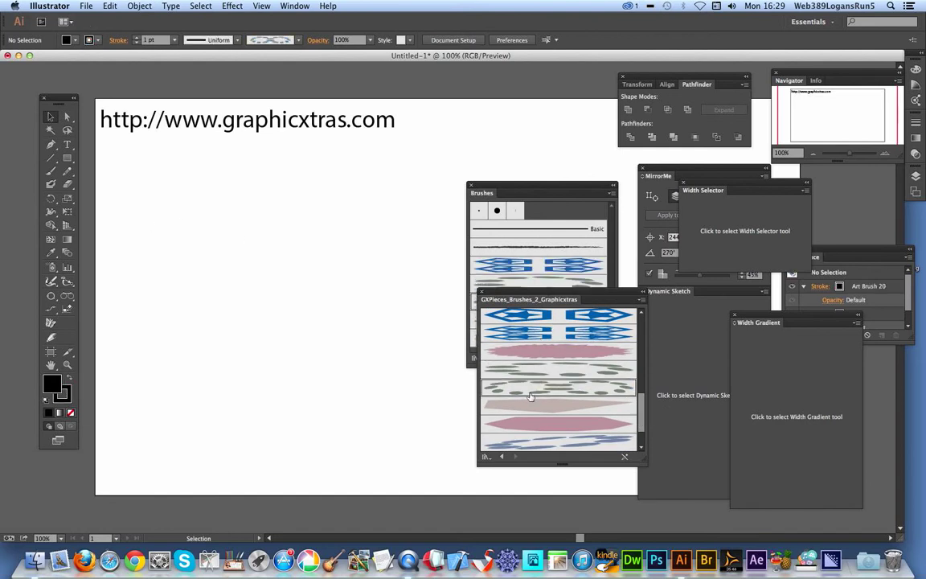
# Paint a curved freehand stroke with the Paintbrush left of the page centre
pyautogui.click(51, 171)
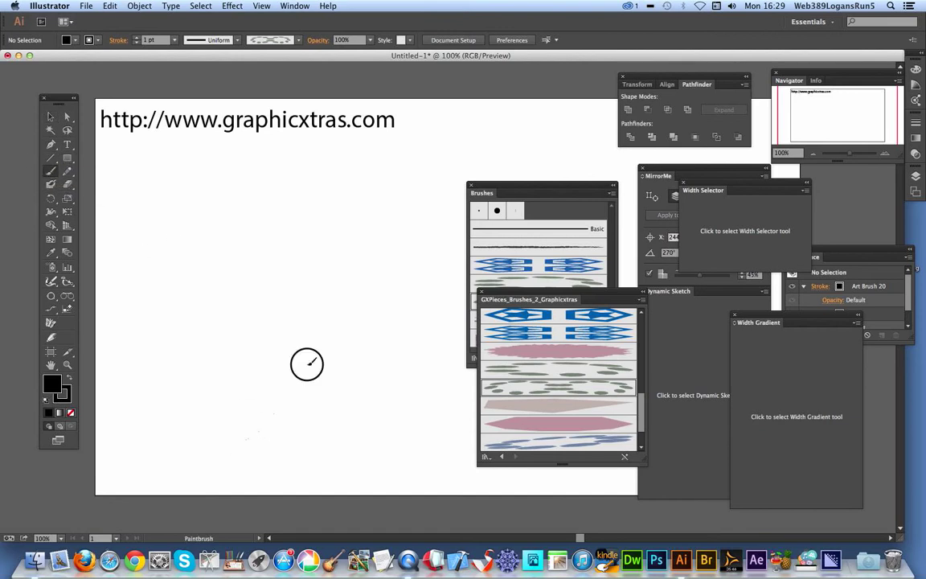
pyautogui.moveTo(290, 218); pyautogui.dragTo(249, 439)
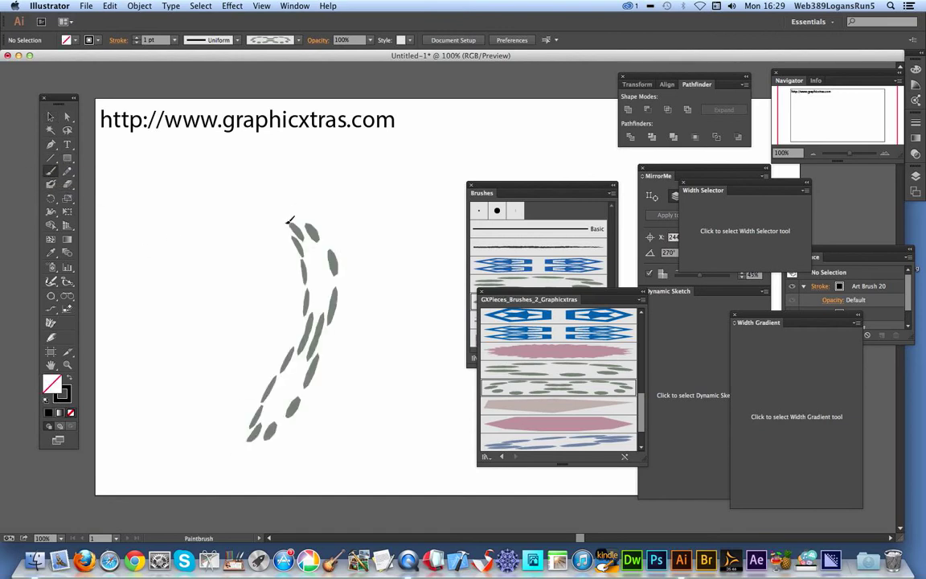
pyautogui.click(545, 267)
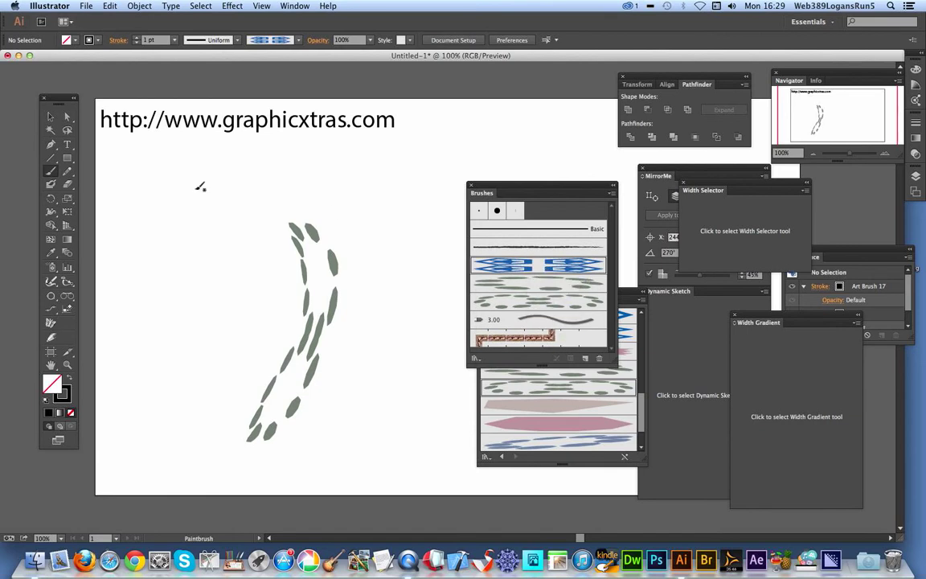
# Select the curve and restroke it with the blue brush, then the tan Art Brush 21
pyautogui.click(50, 116)
pyautogui.click(272, 233)
pyautogui.moveTo(271, 234); pyautogui.dragTo(372, 306)
pyautogui.click(519, 265)
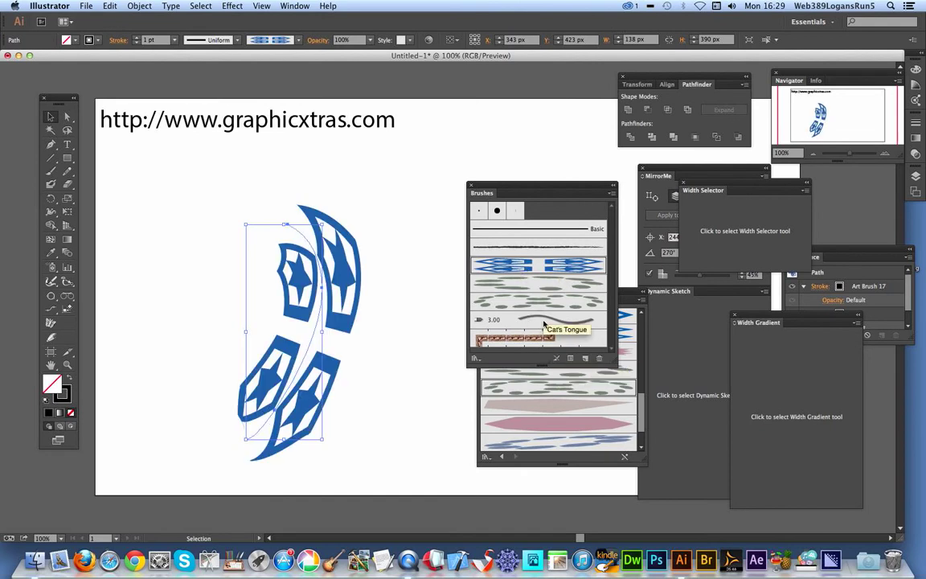
pyautogui.click(502, 375)
pyautogui.click(554, 408)
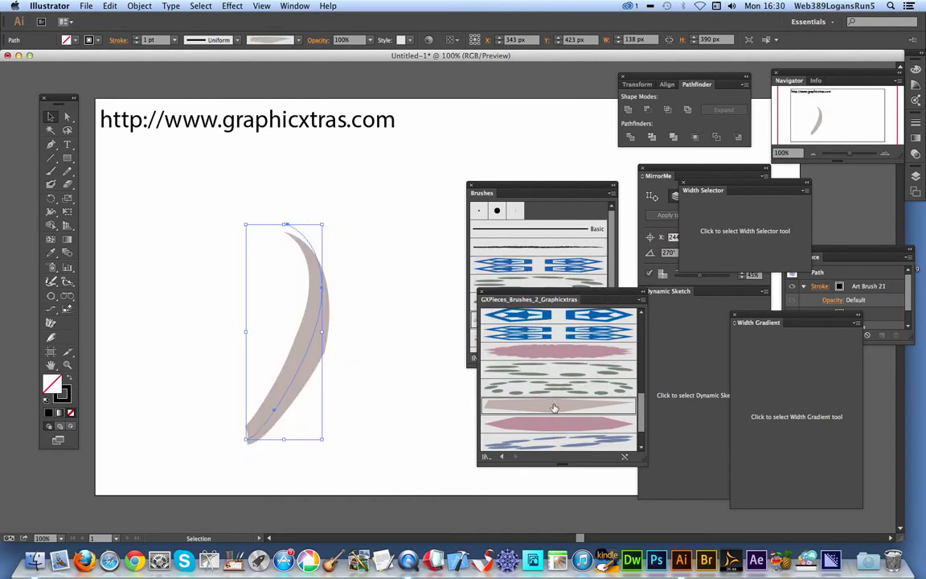
pyautogui.click(507, 191)
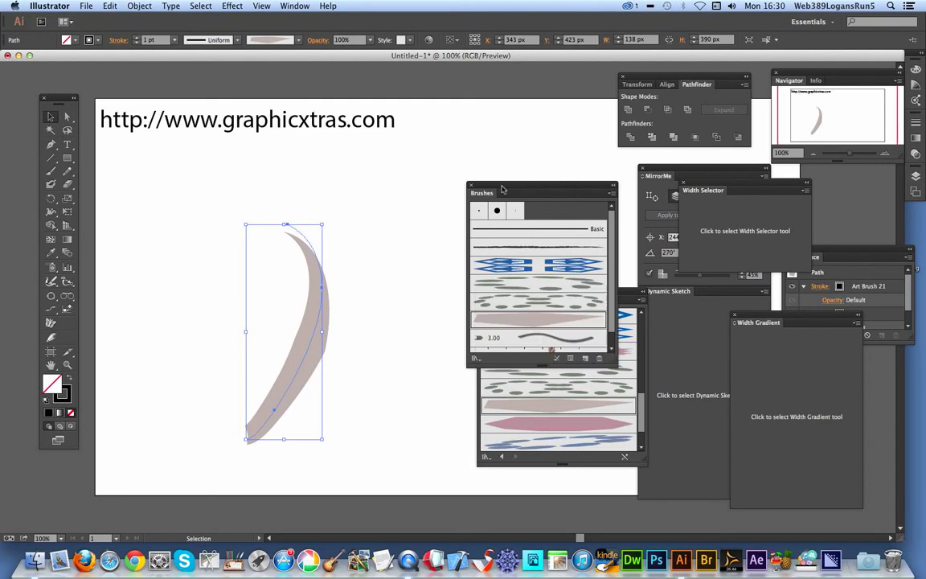
# Load the GXCross_Brushes_4_Graphicxtras library from the SUPER BRUSHES COLLECTION folder
pyautogui.click(611, 196)
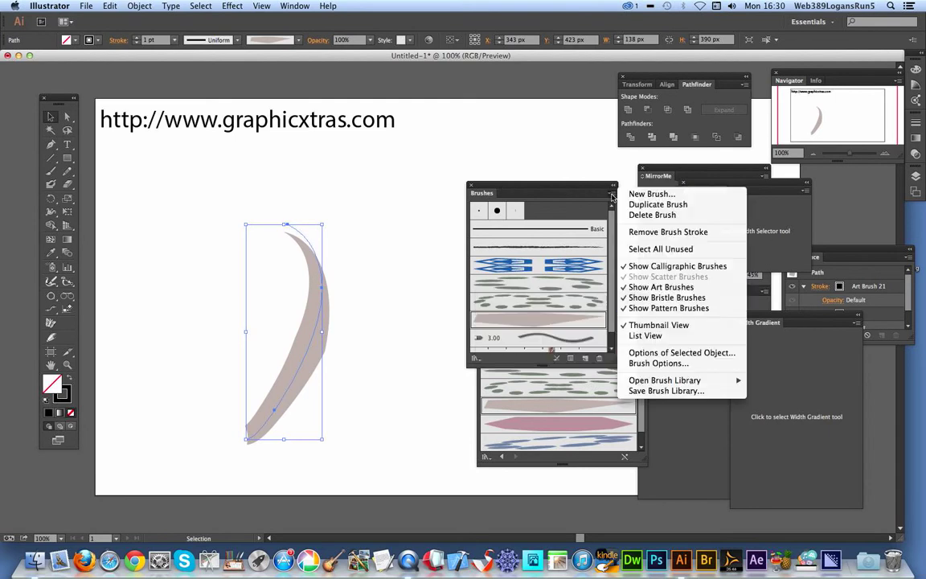
pyautogui.moveTo(707, 380)
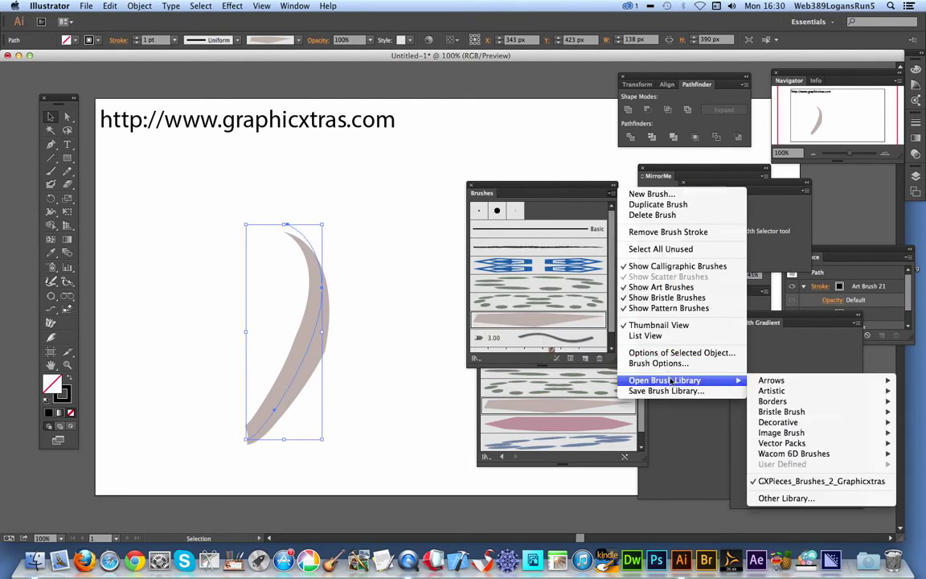
pyautogui.click(780, 498)
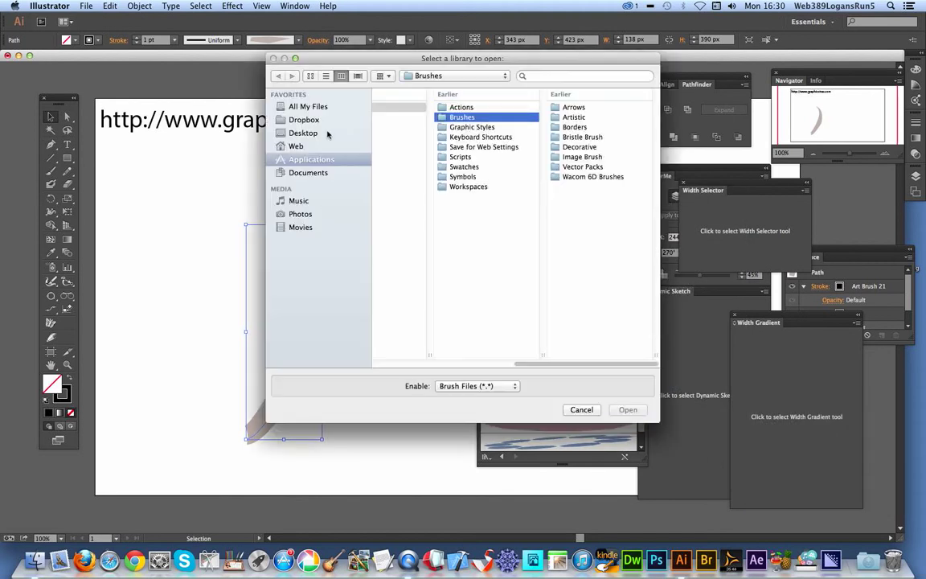
pyautogui.click(303, 133)
pyautogui.click(423, 129)
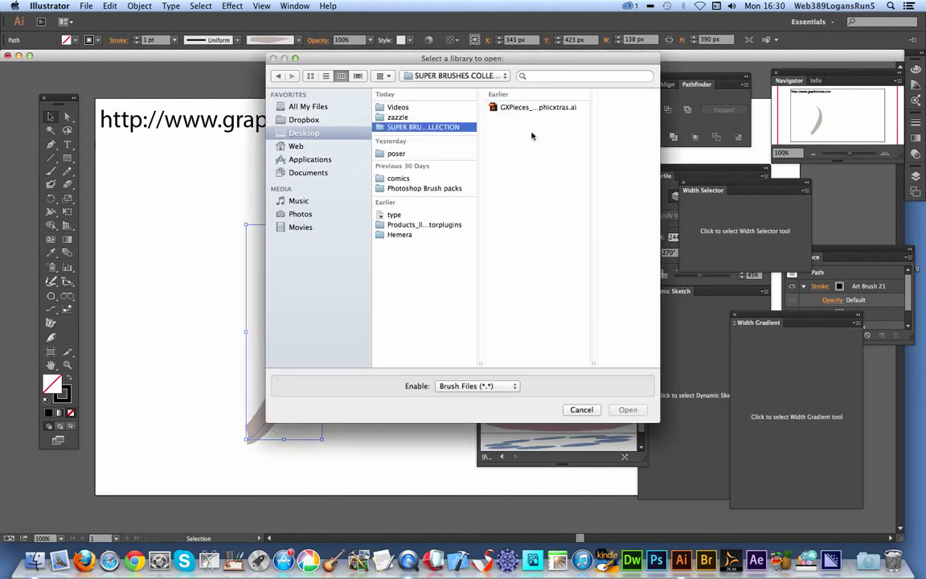
pyautogui.scroll(-5, 593, 285)
pyautogui.scroll(-10, 593, 285)
pyautogui.click(527, 321)
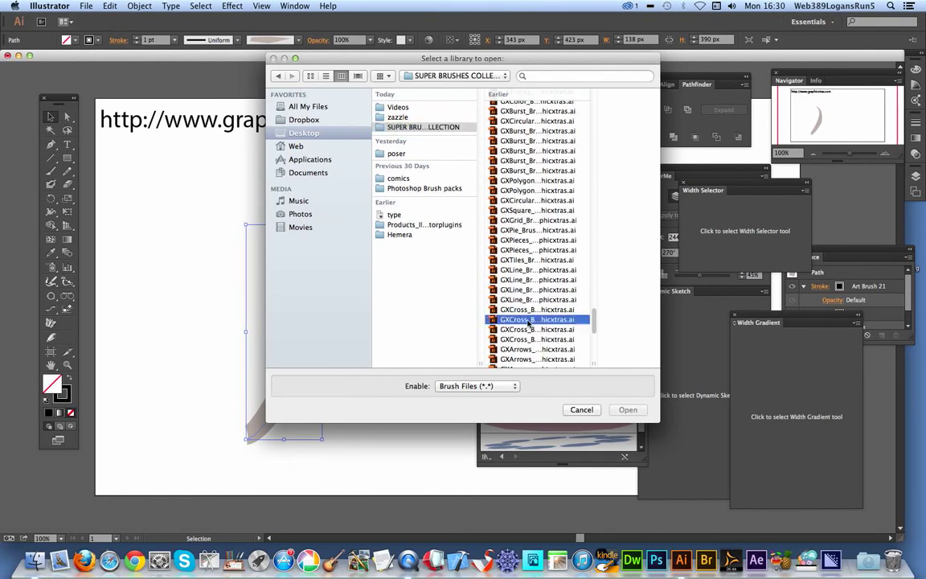
pyautogui.click(627, 410)
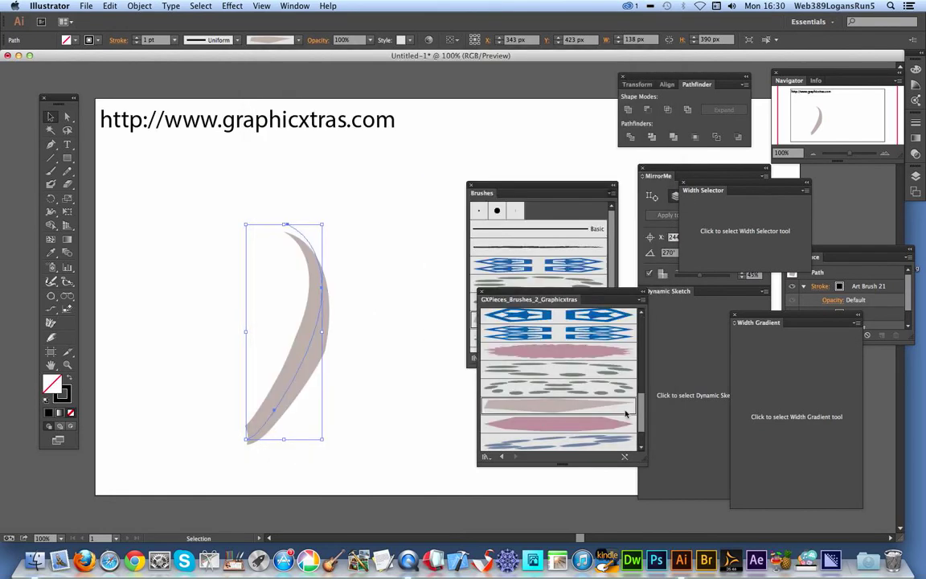
# Try the pink diamond brush on the curve, then settle on orange Art Brush 5
pyautogui.click(560, 336)
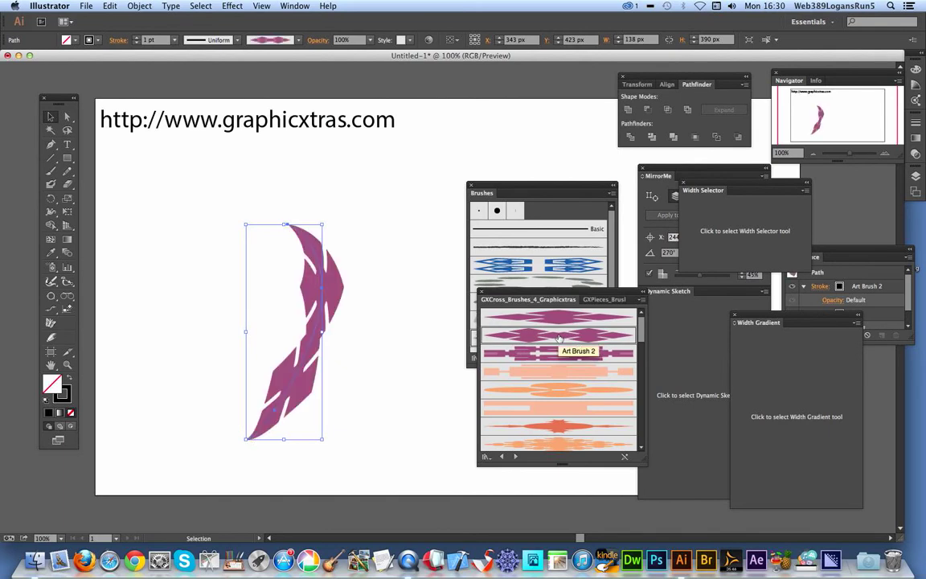
pyautogui.click(561, 392)
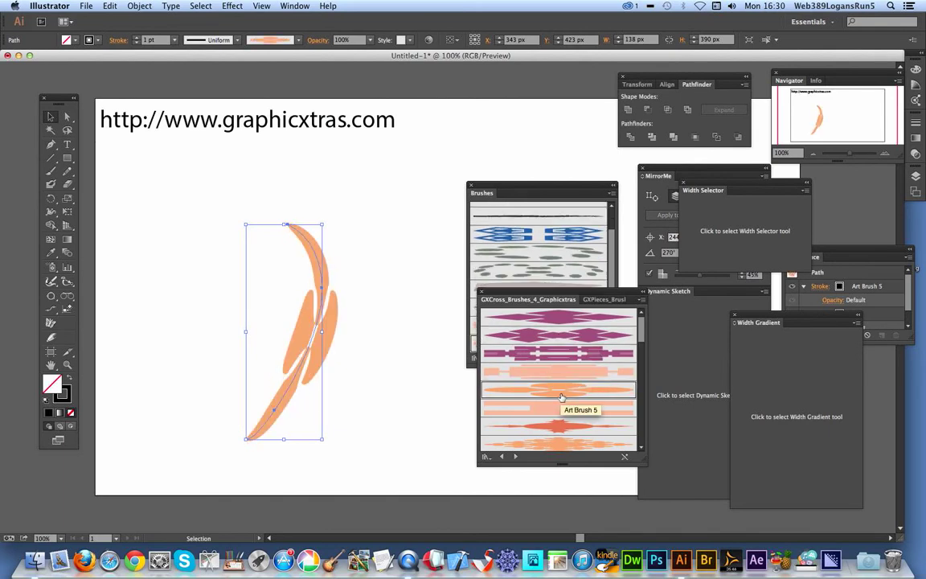
pyautogui.click(613, 193)
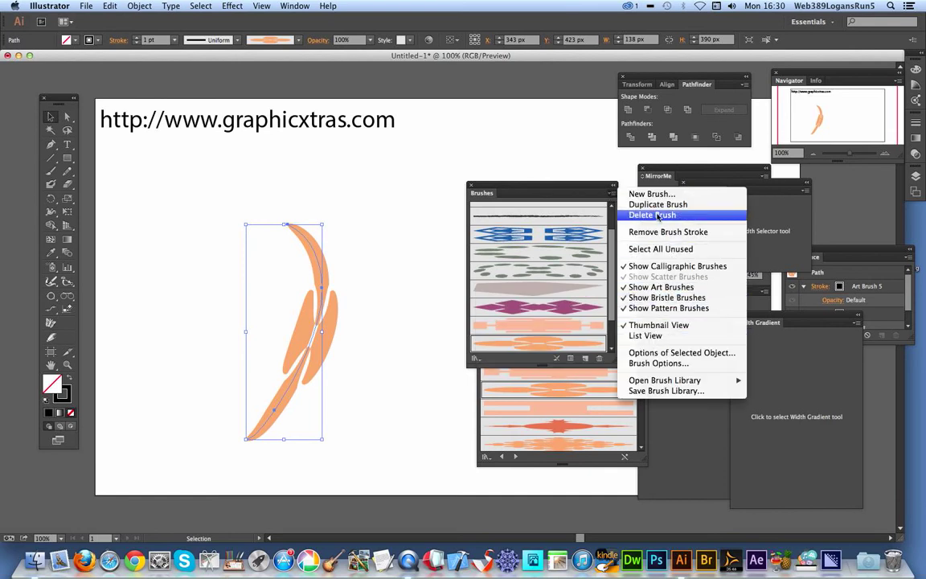
# Load GX45_Stars_Brushes_Graphicxtras and stroke the curve with the green flower Scatter Brush 14
pyautogui.moveTo(654, 379)
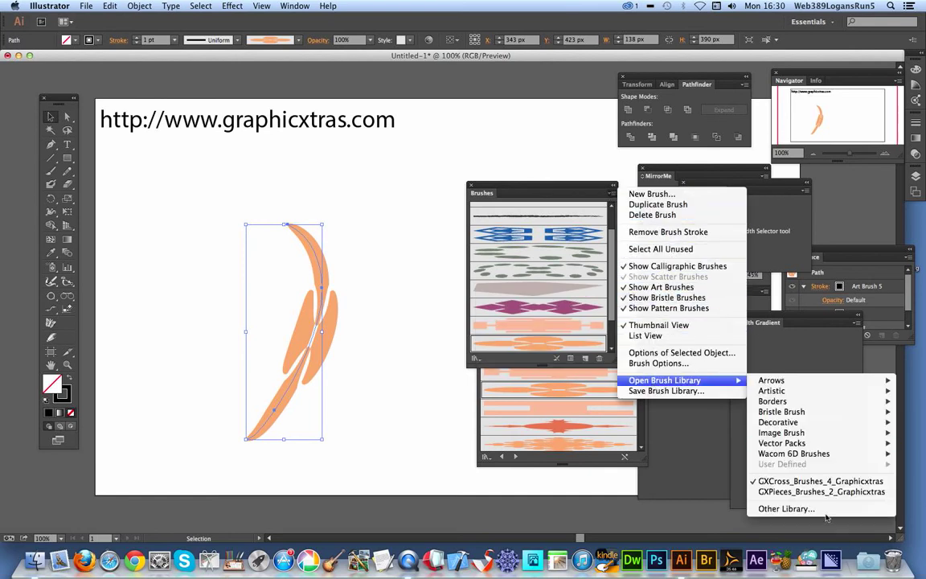
pyautogui.click(786, 508)
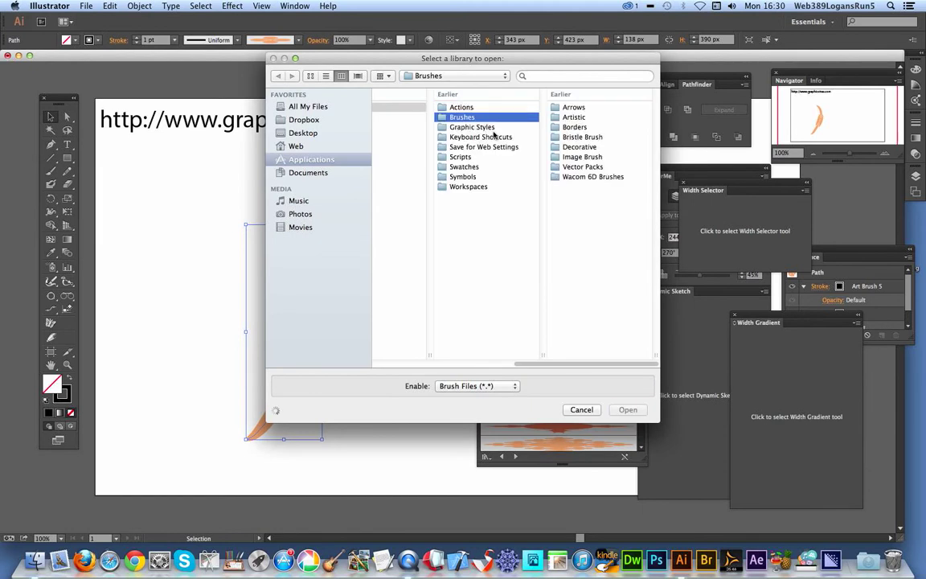
pyautogui.click(298, 133)
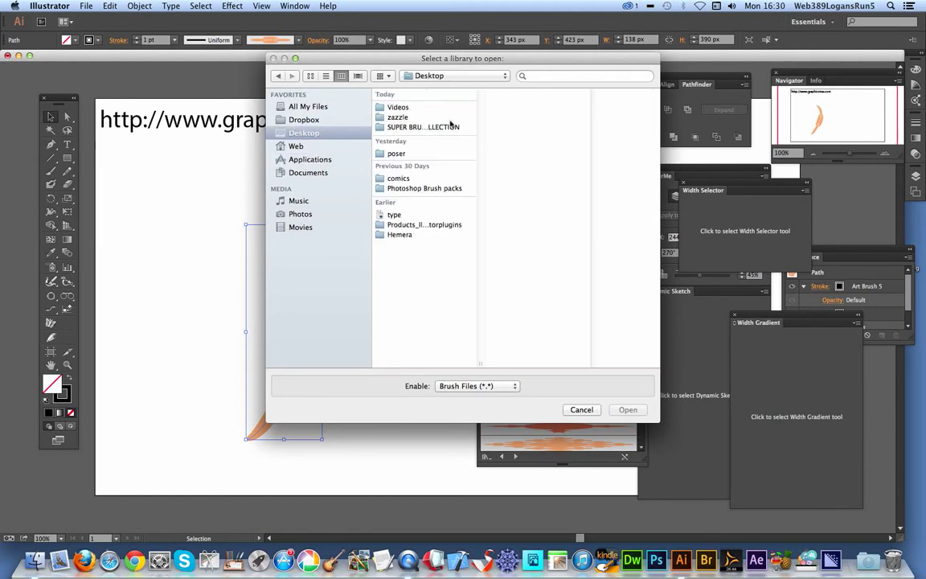
pyautogui.click(410, 127)
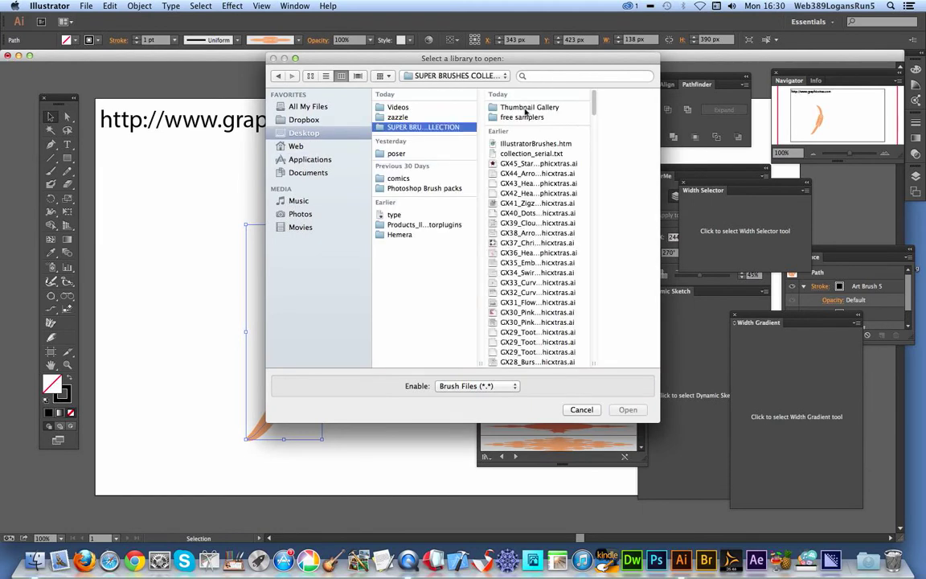
pyautogui.click(532, 163)
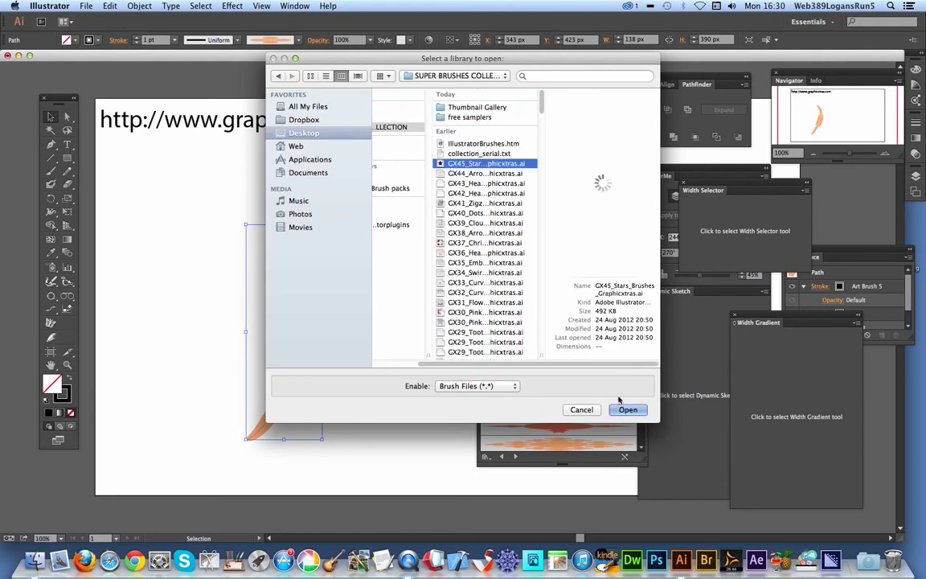
pyautogui.click(629, 410)
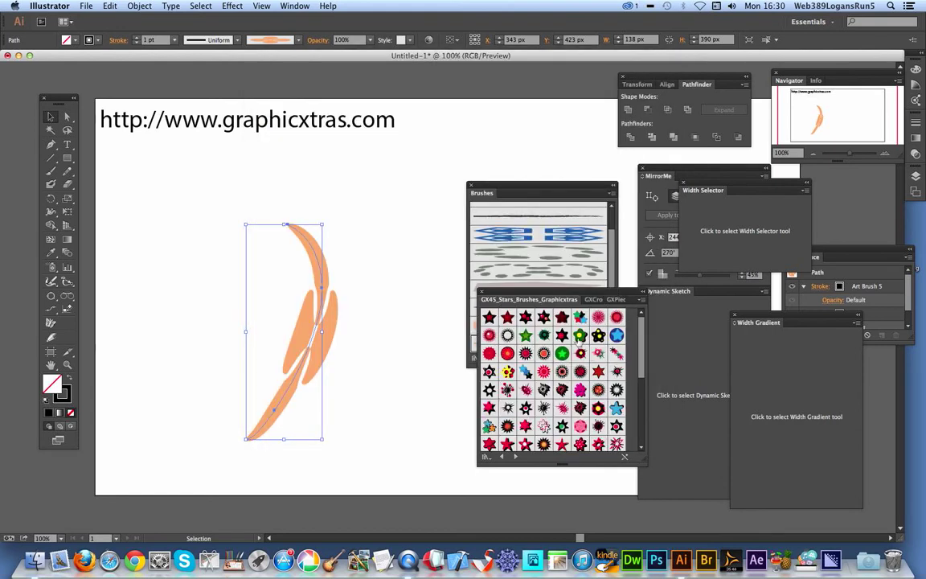
pyautogui.click(578, 336)
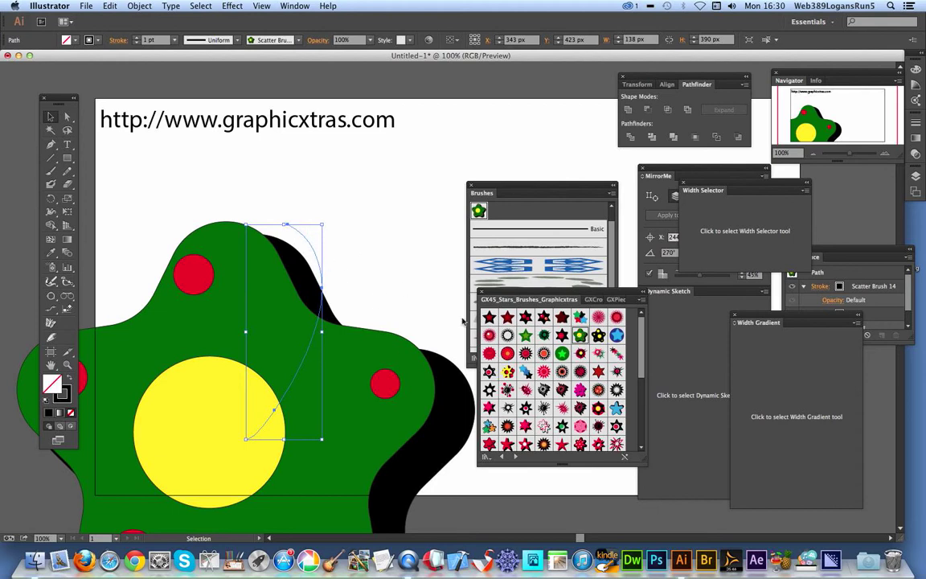
# Set Scatter Brush 14 to 18% size and 13% spacing and apply it to the existing stroke
pyautogui.doubleClick(480, 213)
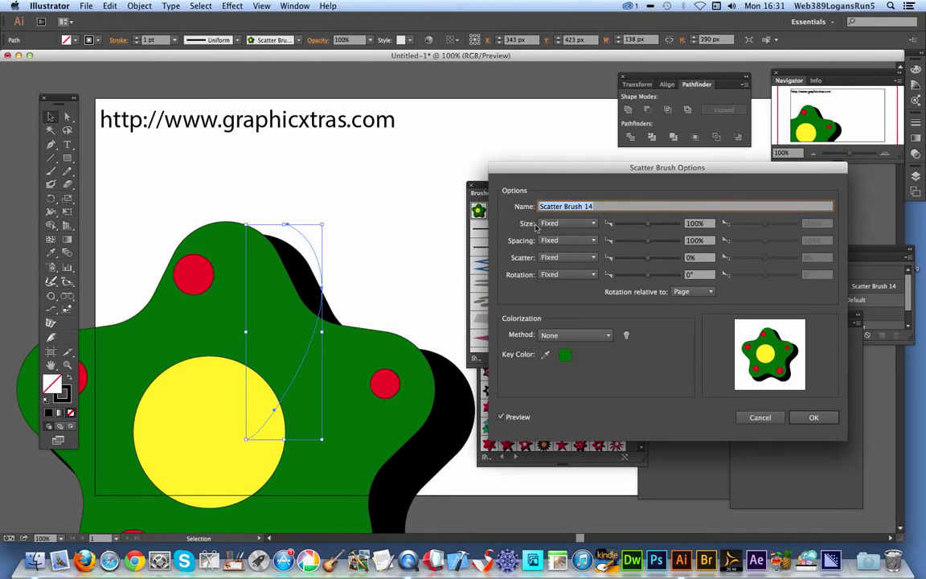
pyautogui.click(622, 224)
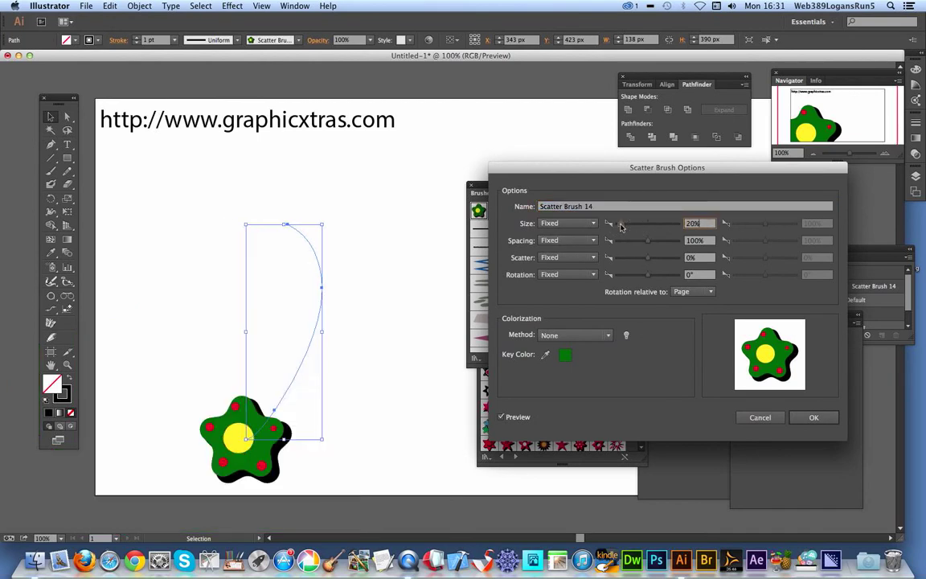
pyautogui.moveTo(621, 225)
pyautogui.mouseDown()
pyautogui.moveTo(630, 242)
pyautogui.moveTo(616, 242)
pyautogui.mouseUp()
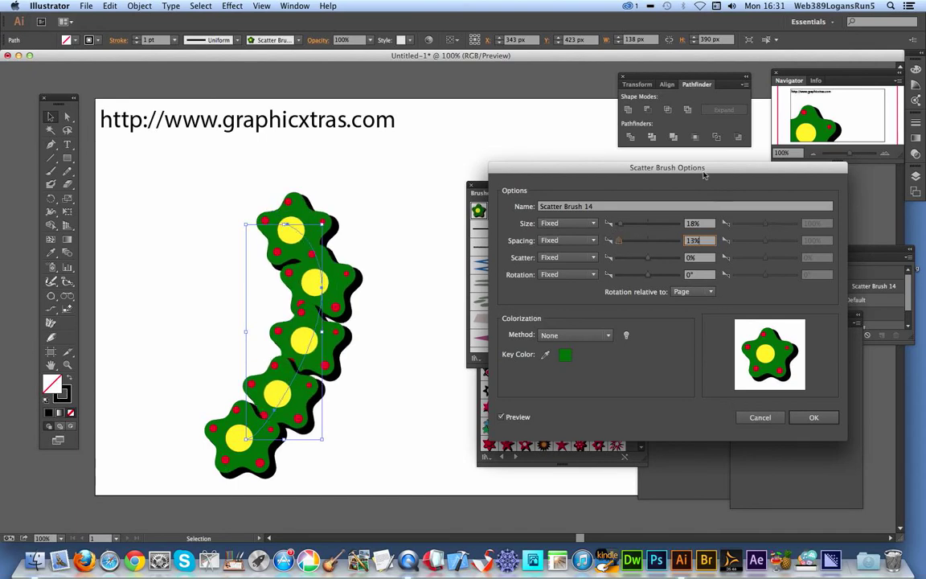
pyautogui.moveTo(693, 168); pyautogui.dragTo(650, 108)
pyautogui.press('Return')
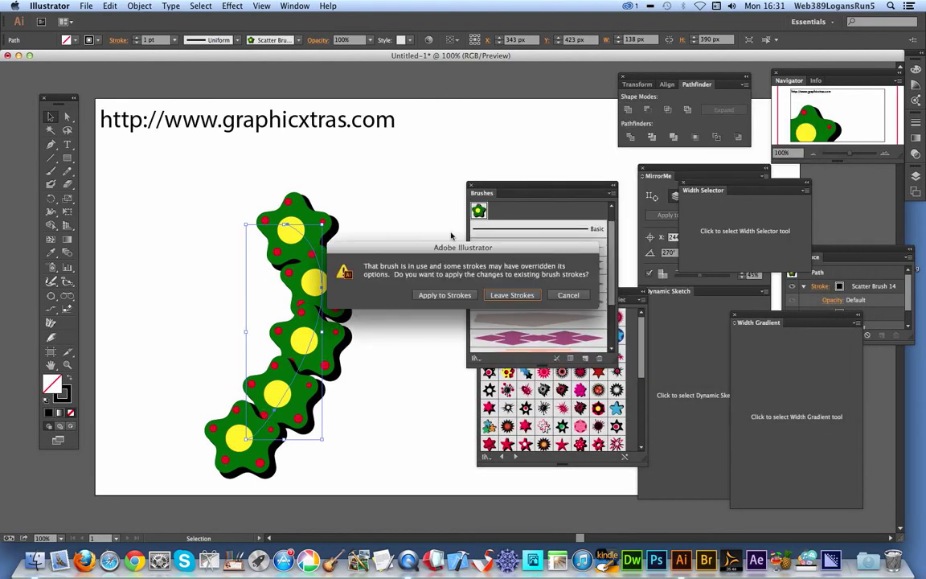
pyautogui.click(456, 297)
# Try a series of GX45 star brushes on the curve, ending with outline Scatter Brush 113
pyautogui.click(442, 295)
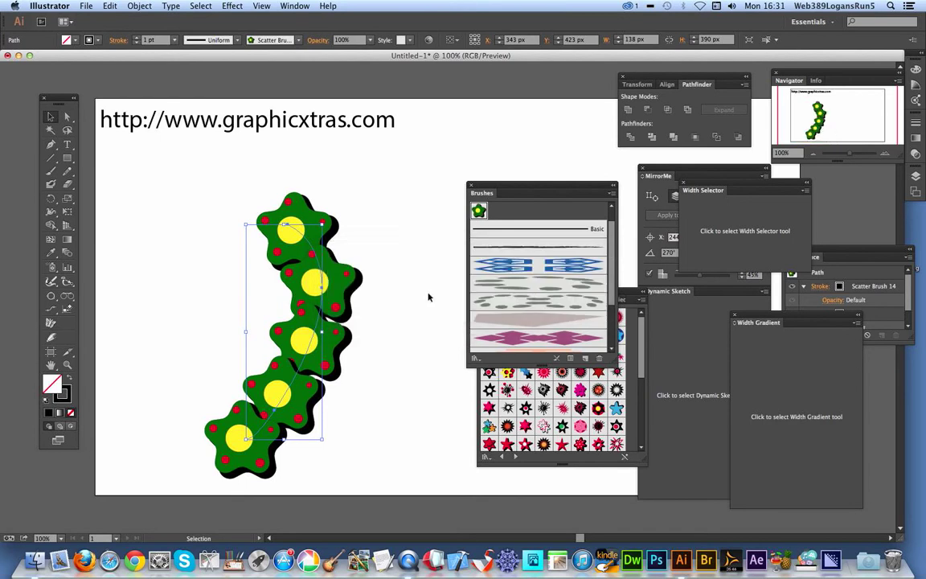
pyautogui.click(507, 371)
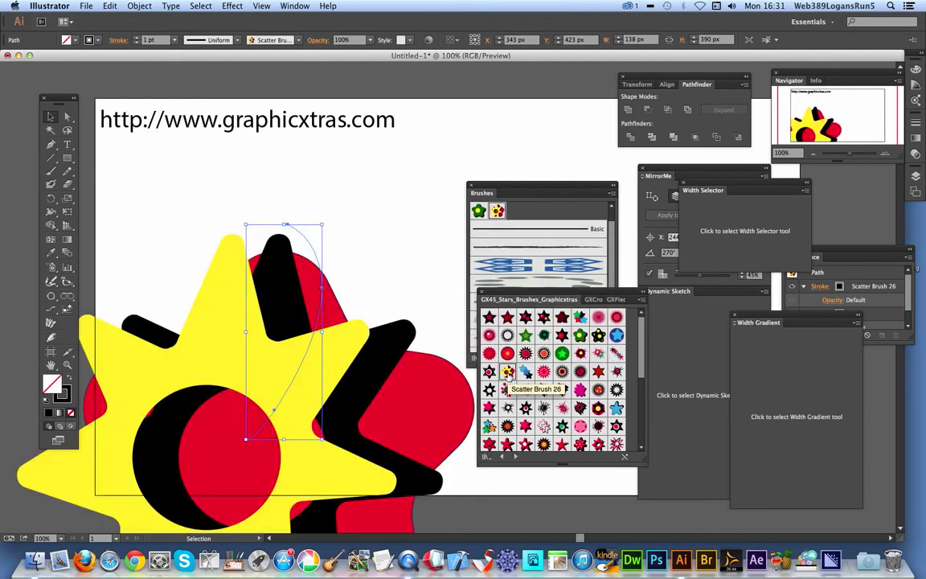
pyautogui.click(507, 390)
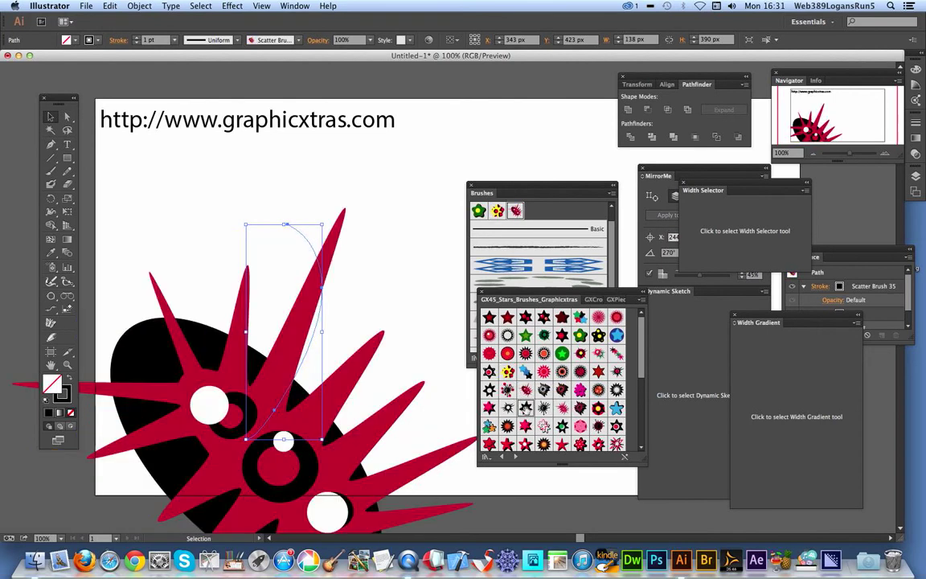
pyautogui.click(526, 408)
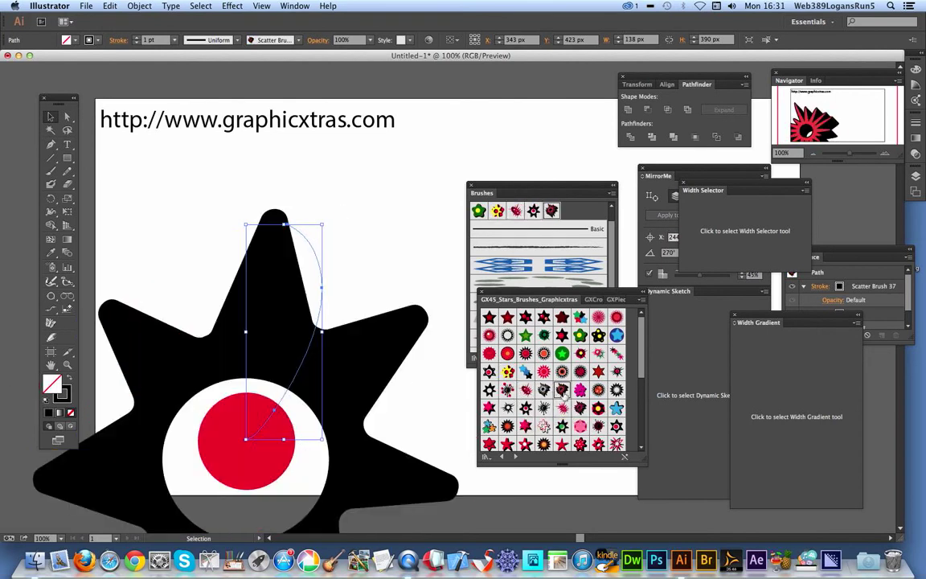
pyautogui.click(562, 389)
pyautogui.click(562, 426)
pyautogui.click(562, 444)
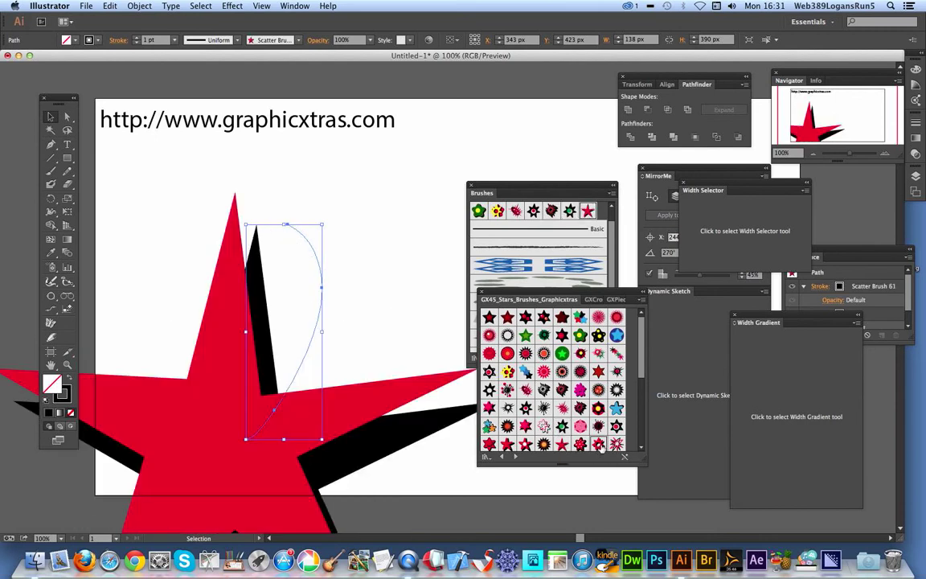
pyautogui.click(530, 394)
pyautogui.moveTo(642, 364); pyautogui.dragTo(643, 402)
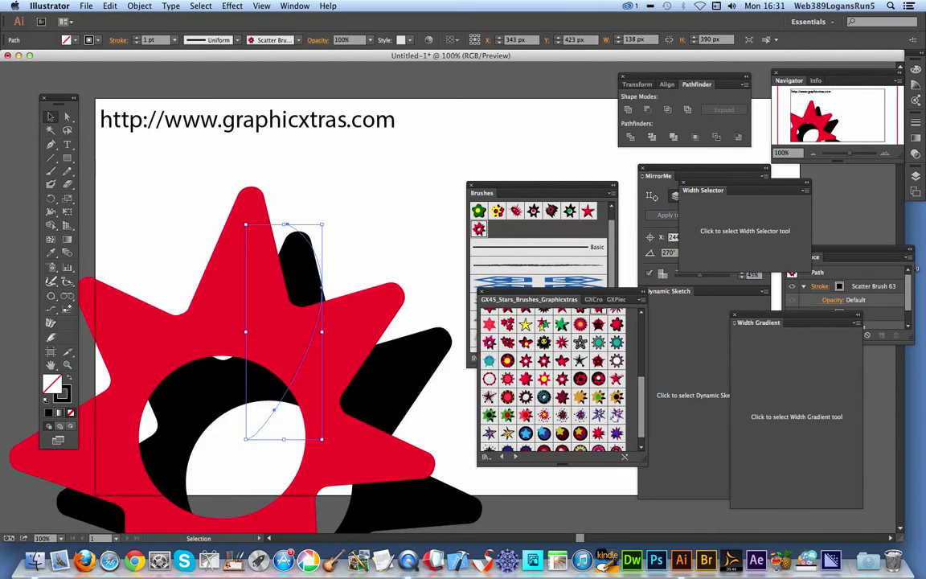
pyautogui.click(616, 415)
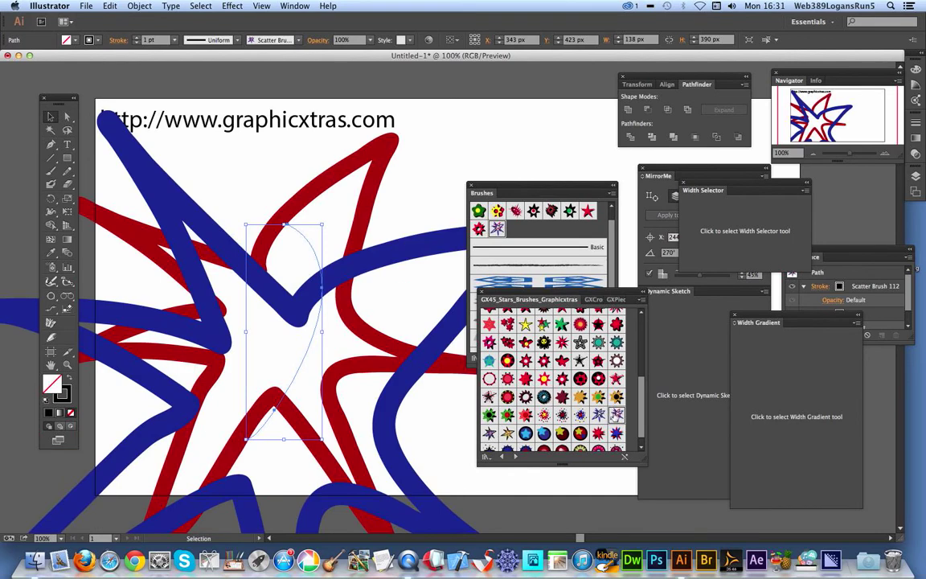
pyautogui.click(488, 415)
pyautogui.click(489, 434)
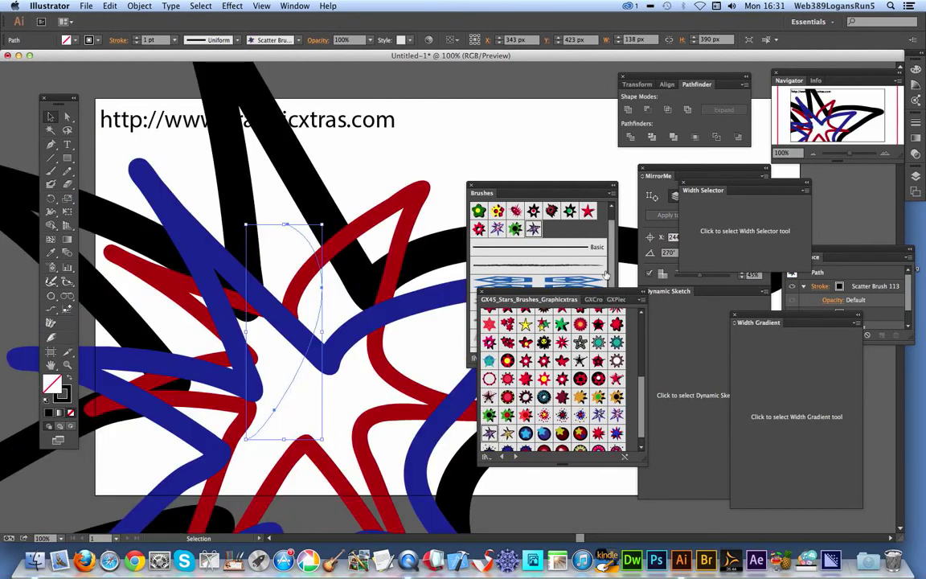
# Load GX40_Dots_Brushes_Graphicxtras.ai from the Desktop brush collection folder as its own panel
pyautogui.click(611, 194)
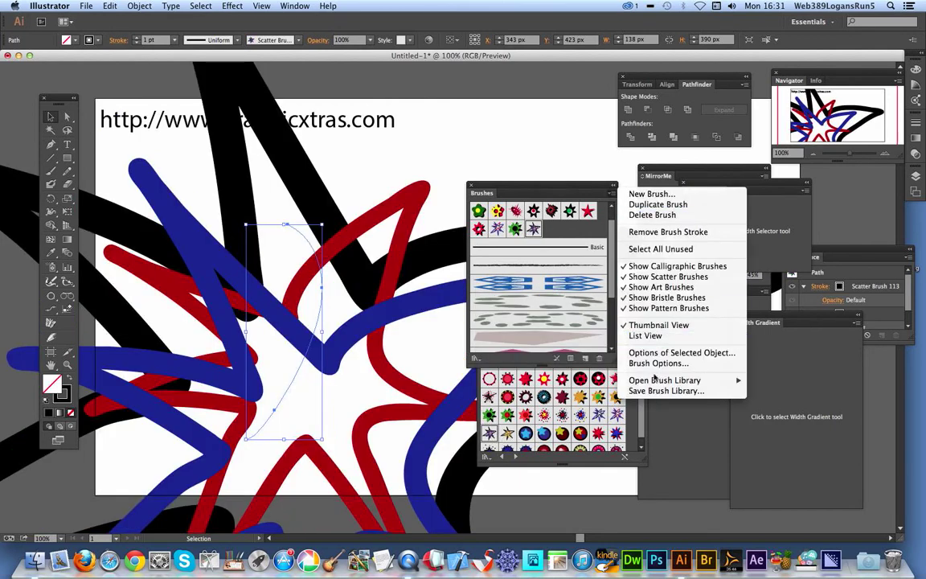
pyautogui.moveTo(656, 380)
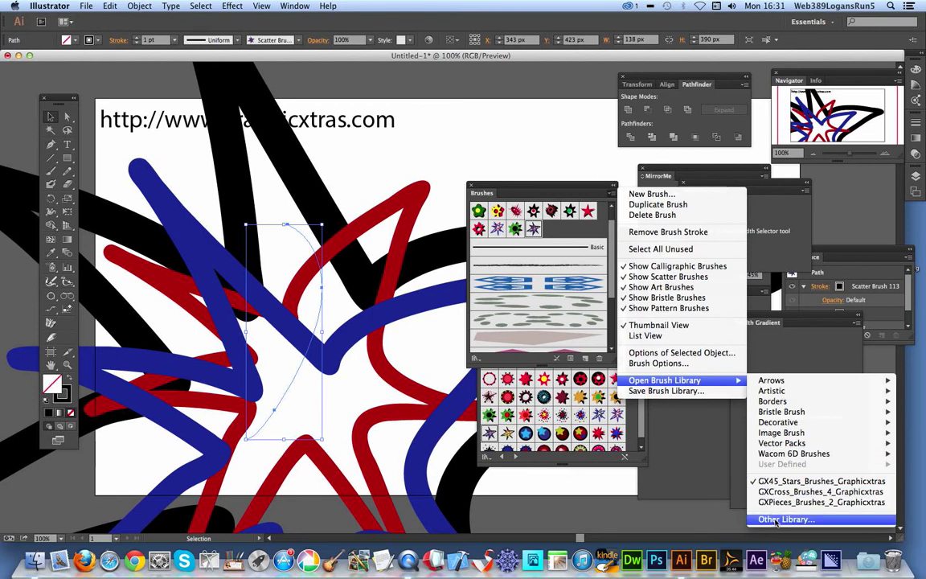
pyautogui.click(772, 518)
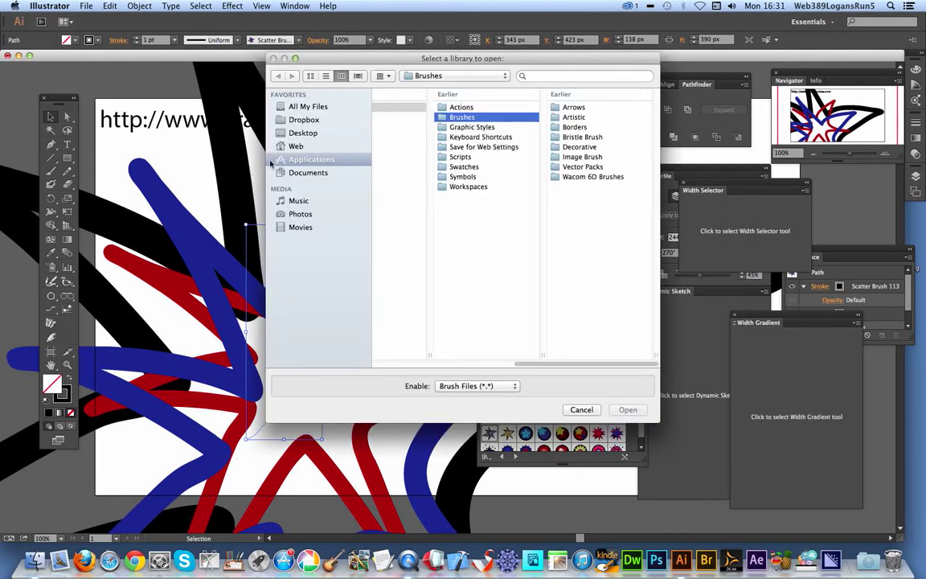
pyautogui.click(297, 134)
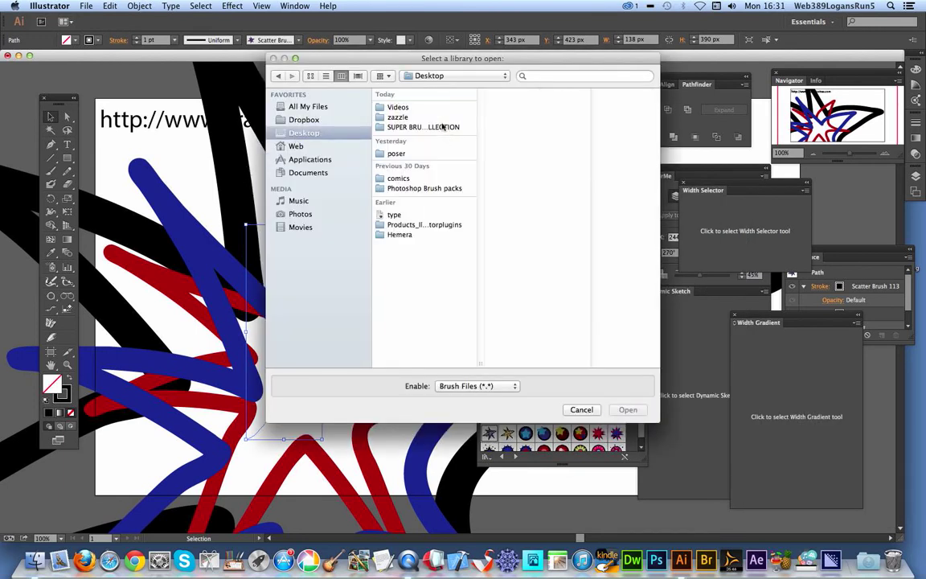
pyautogui.click(405, 126)
pyautogui.click(537, 213)
pyautogui.scroll(-10, 540, 205)
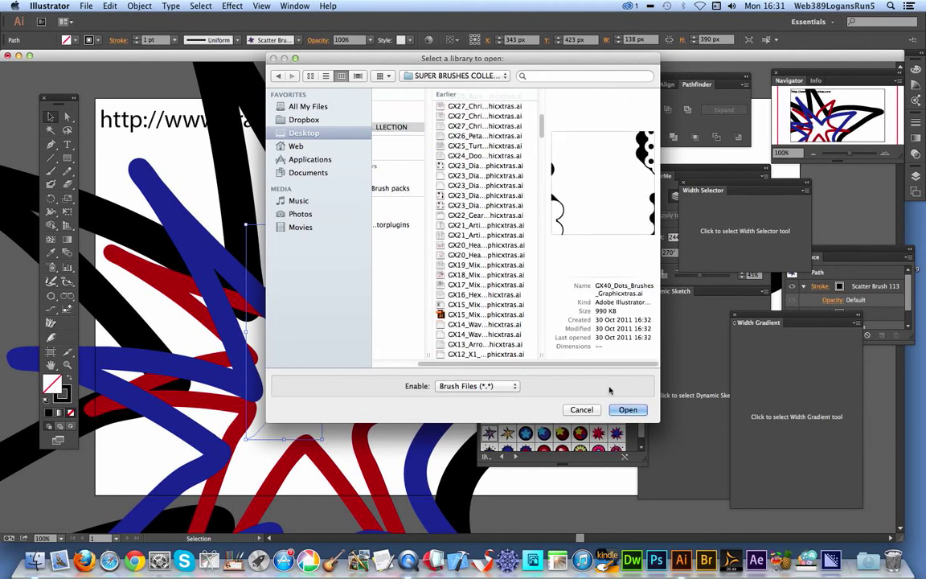
pyautogui.click(633, 410)
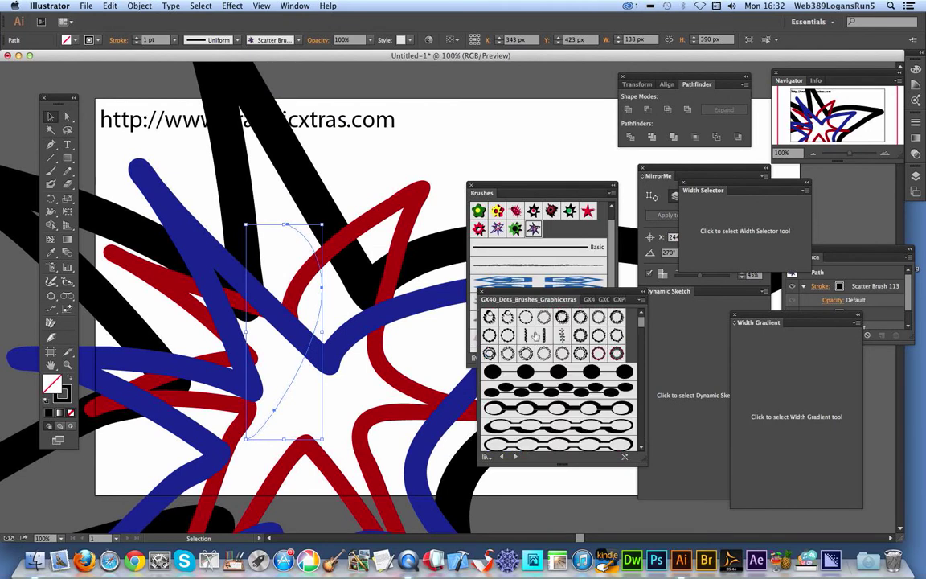
# Try a leaf art brush, then stroke the curve with the wavy ring Scatter Brush 20
pyautogui.click(545, 372)
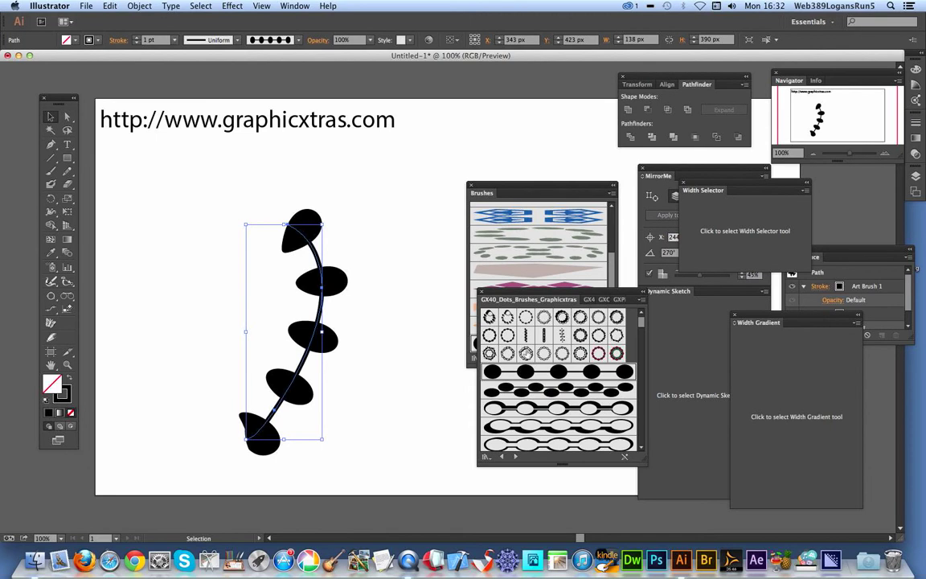
pyautogui.click(543, 354)
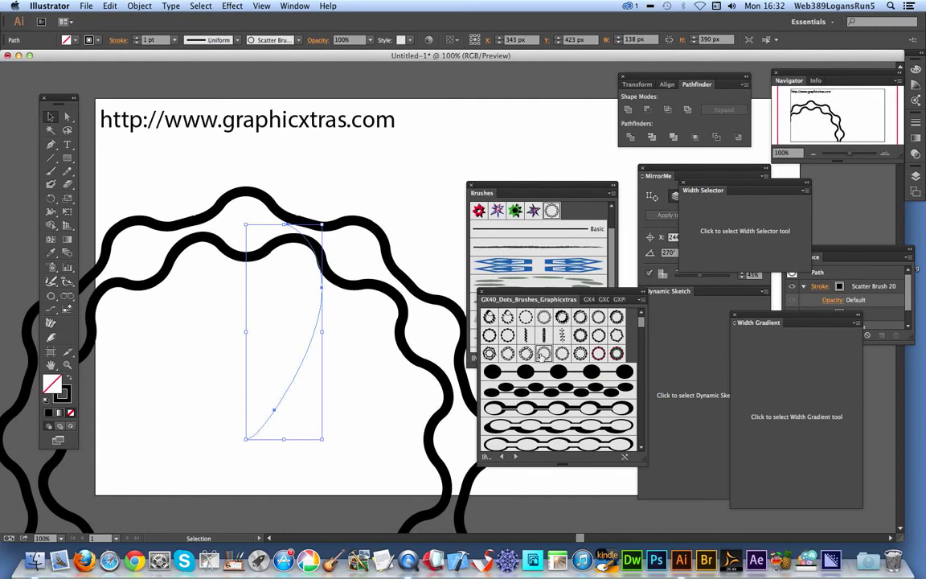
pyautogui.click(497, 191)
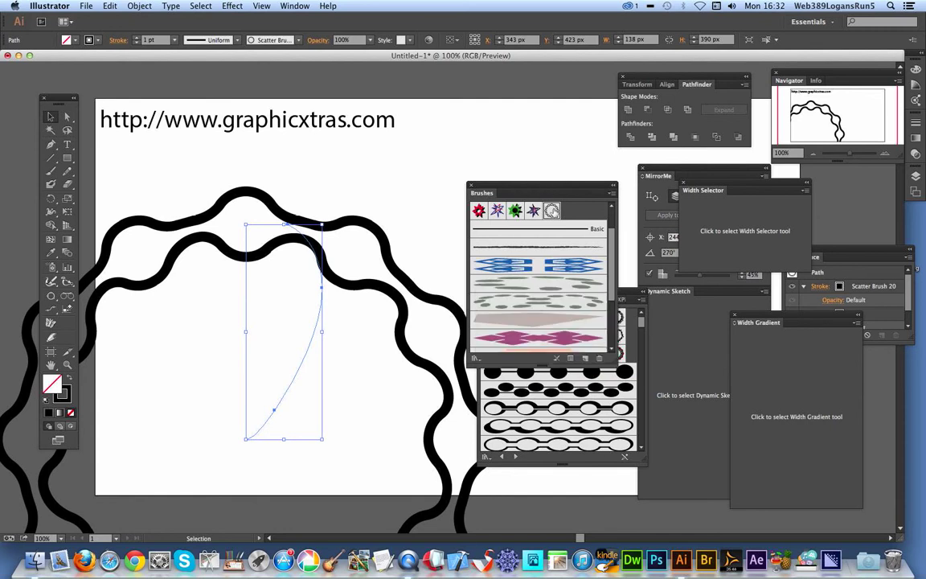
# Reduce Scatter Brush 20 to 14% size and apply the change to existing strokes
pyautogui.doubleClick(553, 211)
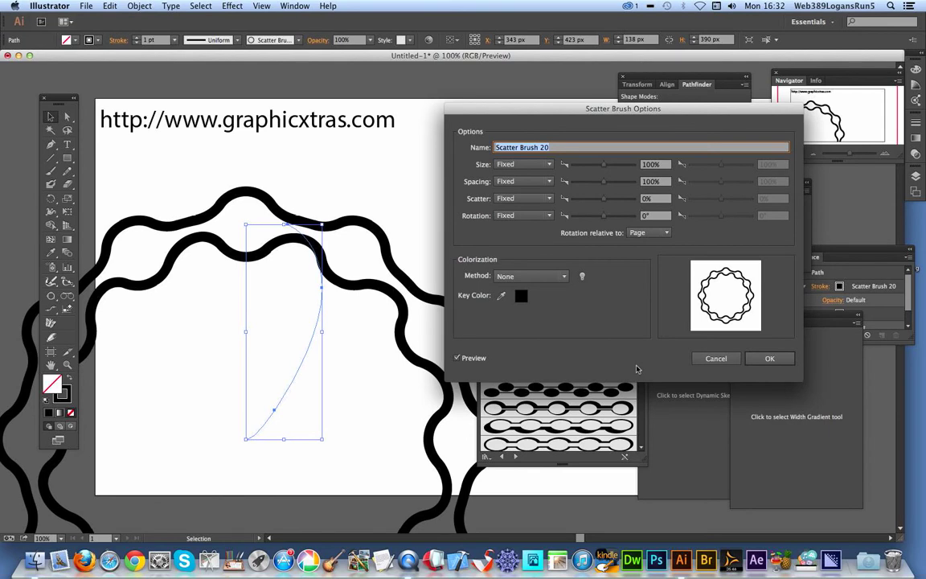
pyautogui.moveTo(595, 115); pyautogui.dragTo(666, 129)
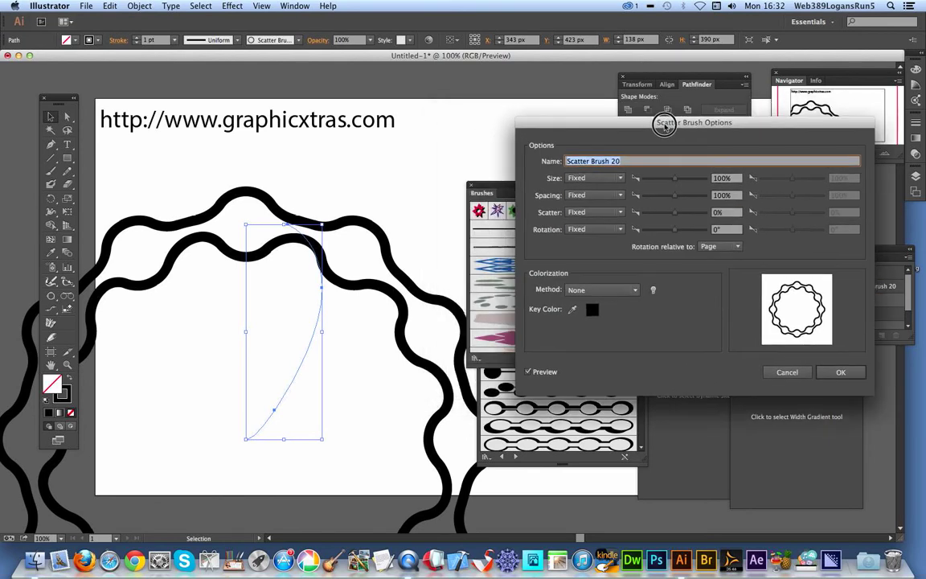
pyautogui.moveTo(674, 180)
pyautogui.mouseDown()
pyautogui.moveTo(647, 180)
pyautogui.moveTo(667, 193)
pyautogui.moveTo(648, 198)
pyautogui.mouseUp()
pyautogui.click(841, 372)
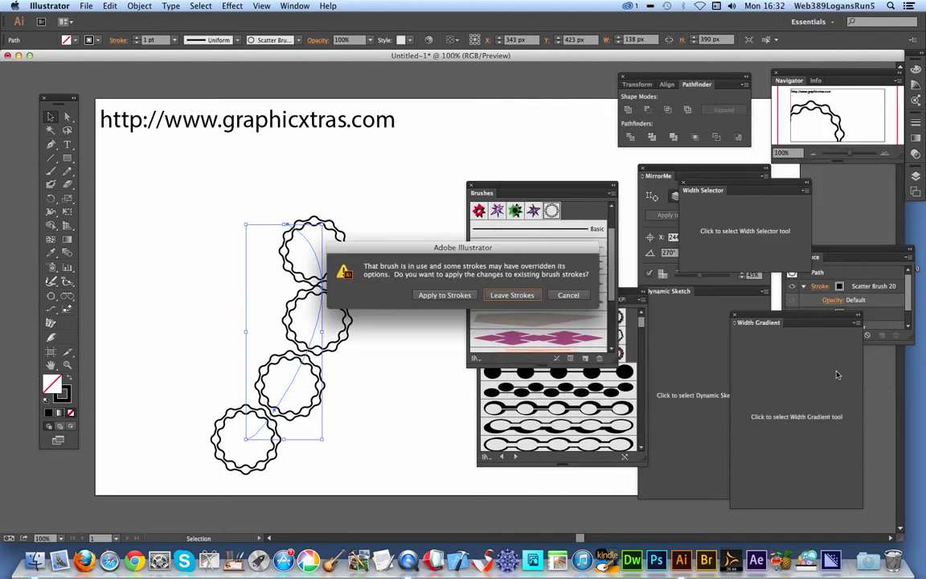
pyautogui.click(397, 266)
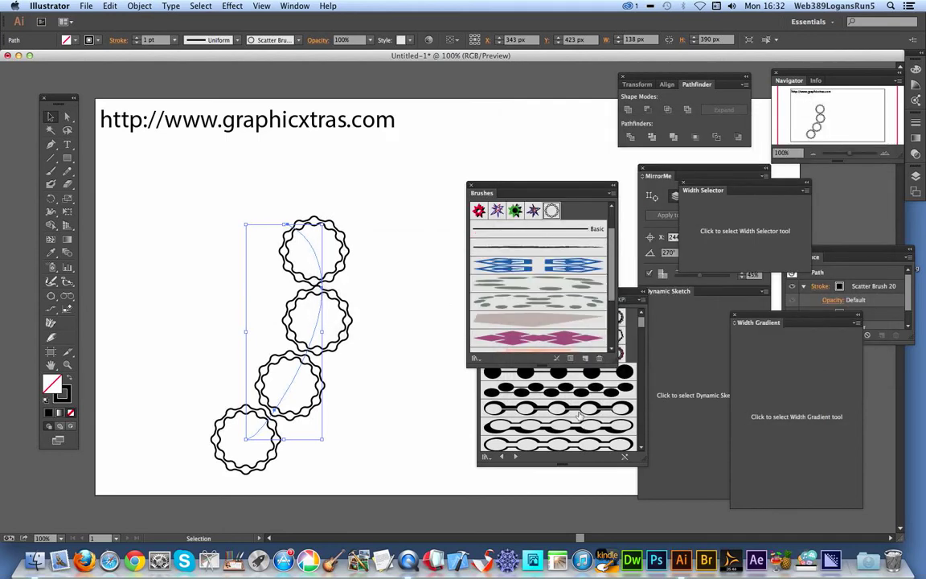
# Try another leaf art brush on the curve, then delete the brushed path
pyautogui.click(551, 391)
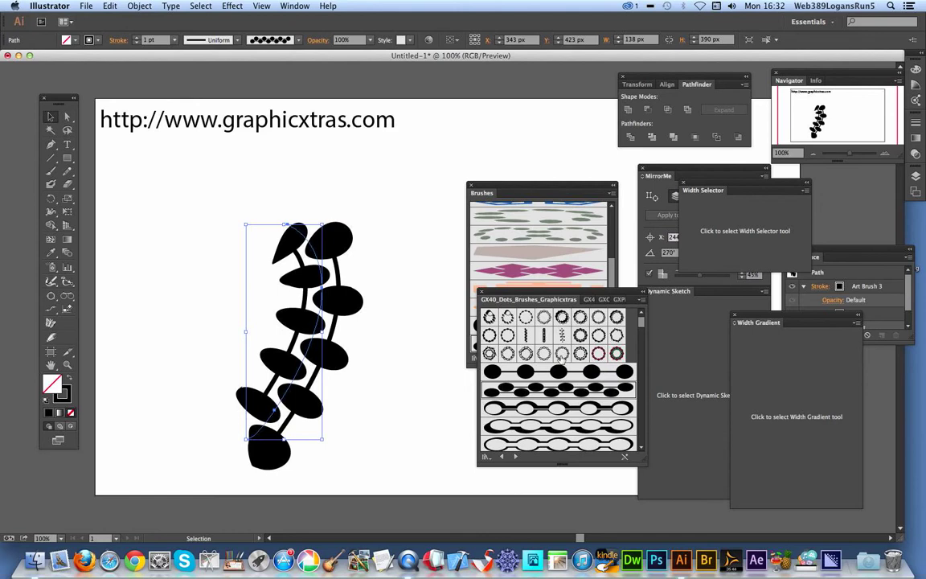
pyautogui.press('Delete')
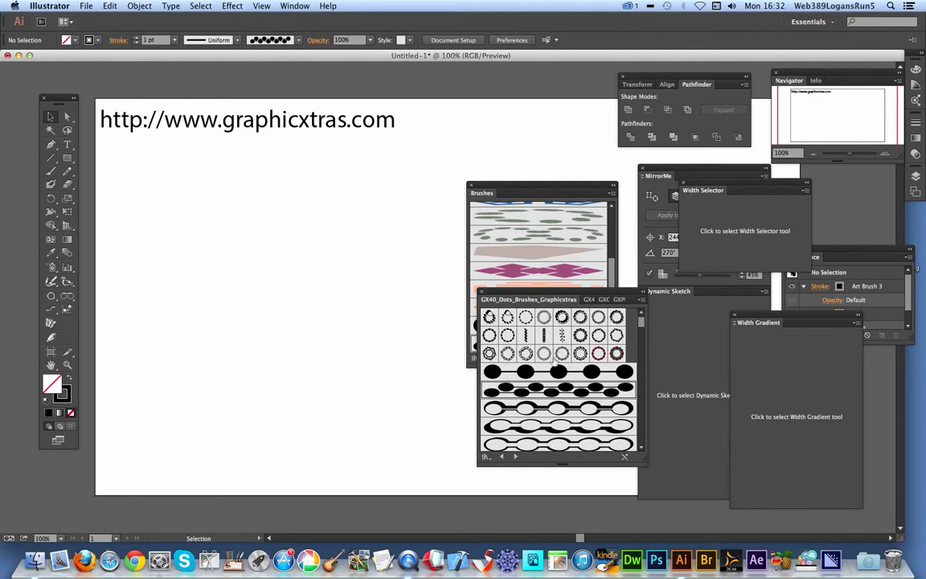
# Draw a square rectangle and stroke it with the dotted Art Brush 3
pyautogui.click(68, 158)
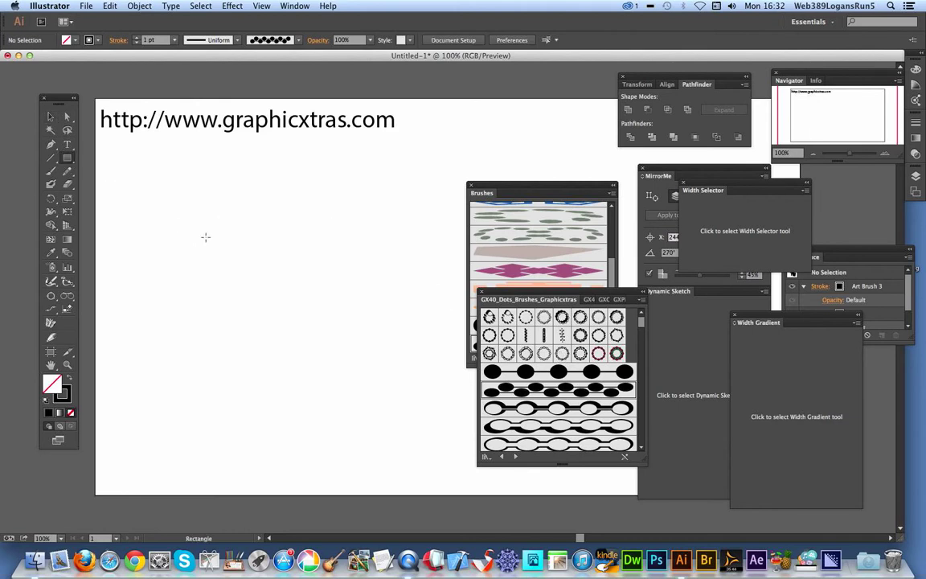
pyautogui.moveTo(172, 208); pyautogui.dragTo(394, 432)
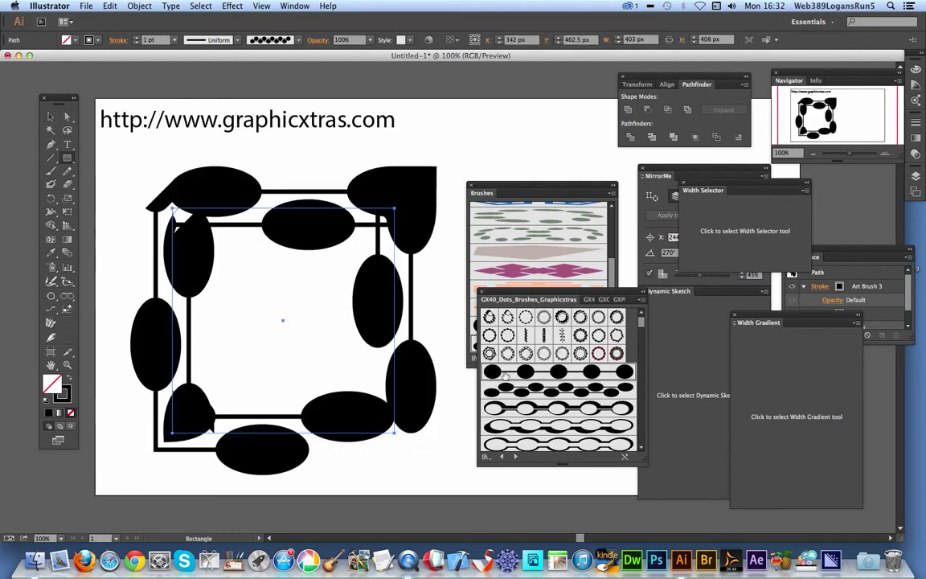
pyautogui.click(499, 375)
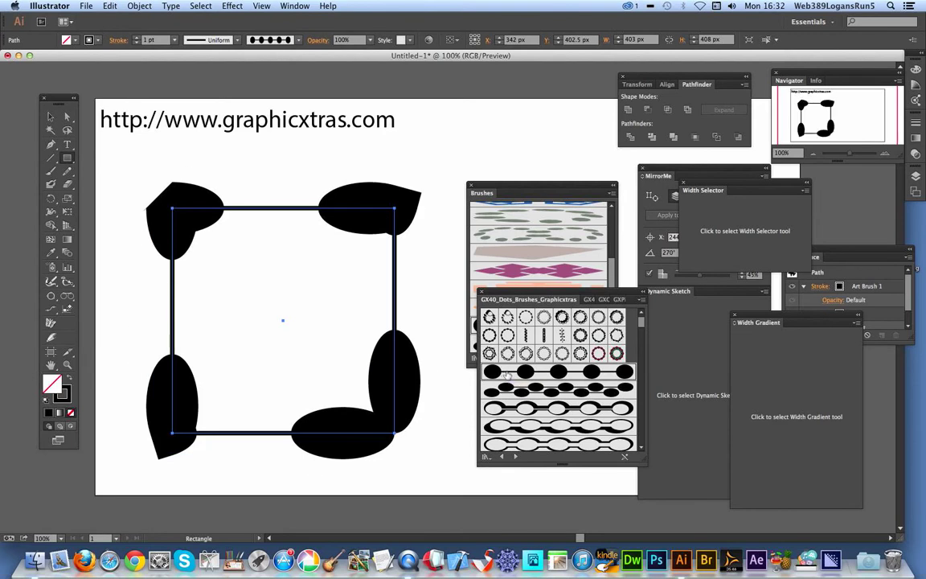
pyautogui.click(510, 183)
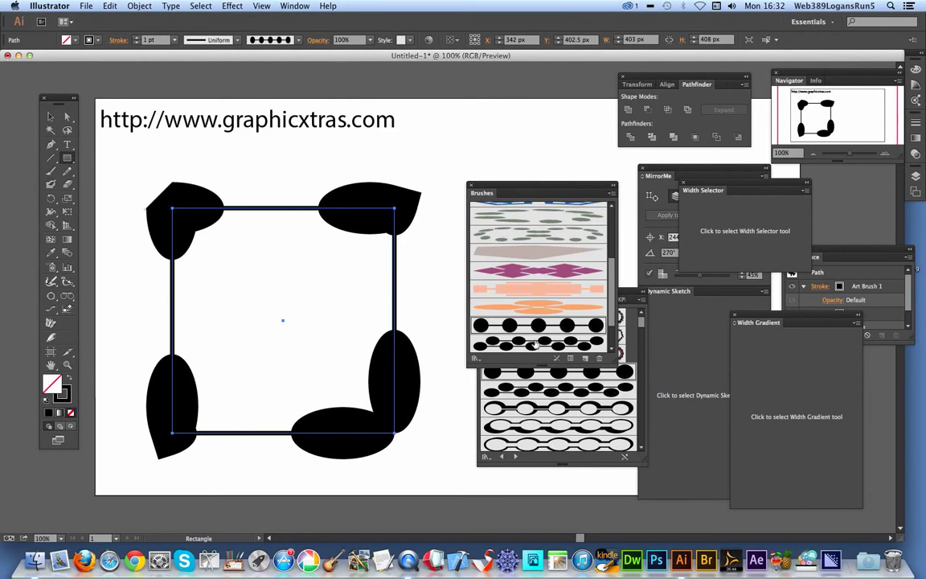
# Set Art Brush 3's width to 98% and apply the change to the rectangle's stroke
pyautogui.doubleClick(486, 313)
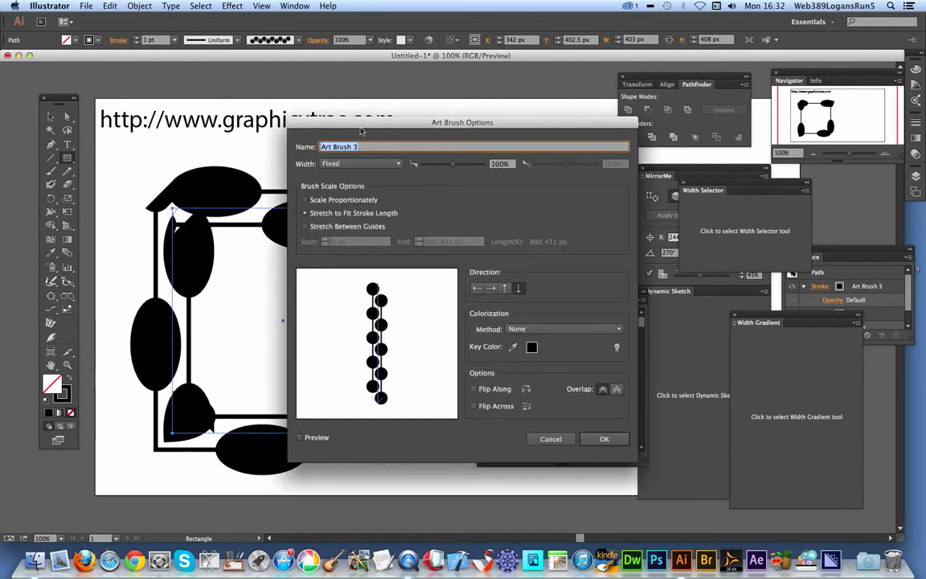
pyautogui.moveTo(325, 123)
pyautogui.mouseDown()
pyautogui.moveTo(472, 153)
pyautogui.moveTo(574, 198)
pyautogui.mouseUp()
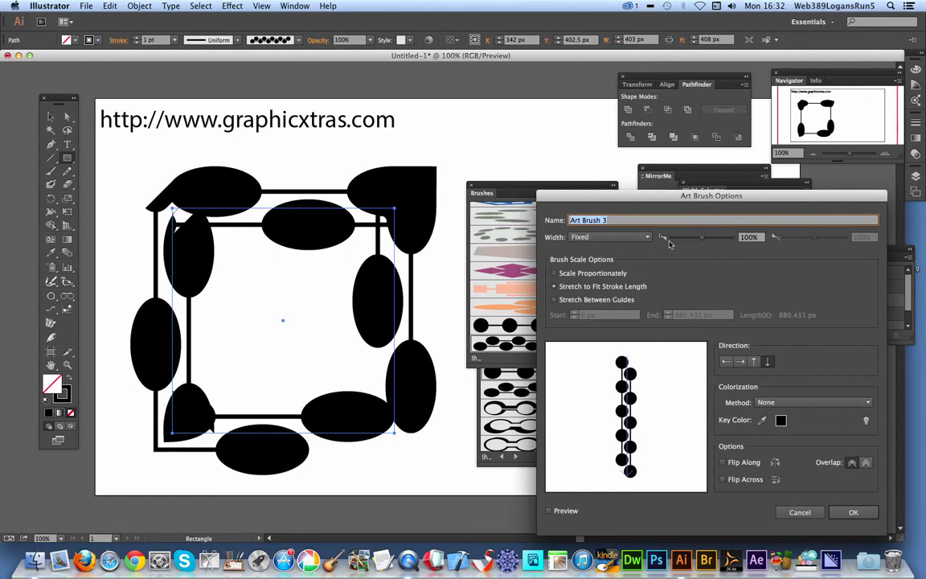
pyautogui.moveTo(702, 237); pyautogui.dragTo(684, 238)
pyautogui.moveTo(715, 201)
pyautogui.mouseDown()
pyautogui.moveTo(663, 165)
pyautogui.moveTo(671, 148)
pyautogui.moveTo(601, 95)
pyautogui.mouseUp()
pyautogui.click(769, 411)
pyautogui.click(610, 284)
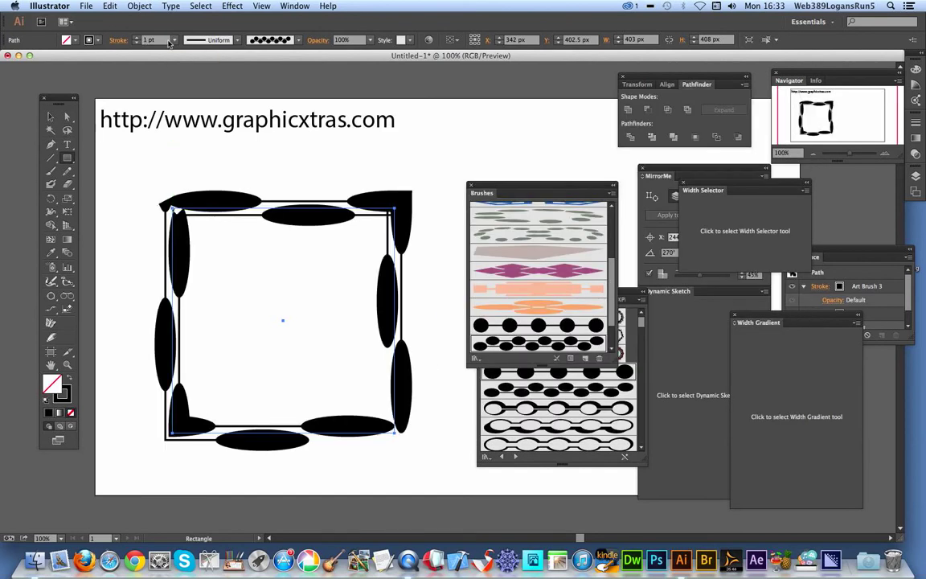
# Try stroke weights of 0.25 pt and 6 pt, then settle on 2 pt
pyautogui.click(174, 40)
pyautogui.click(171, 52)
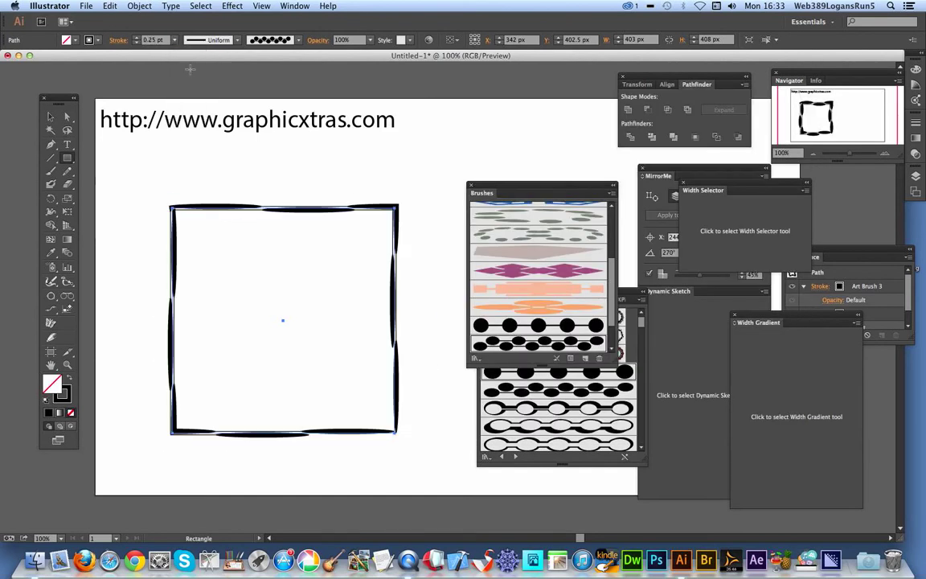
pyautogui.click(174, 41)
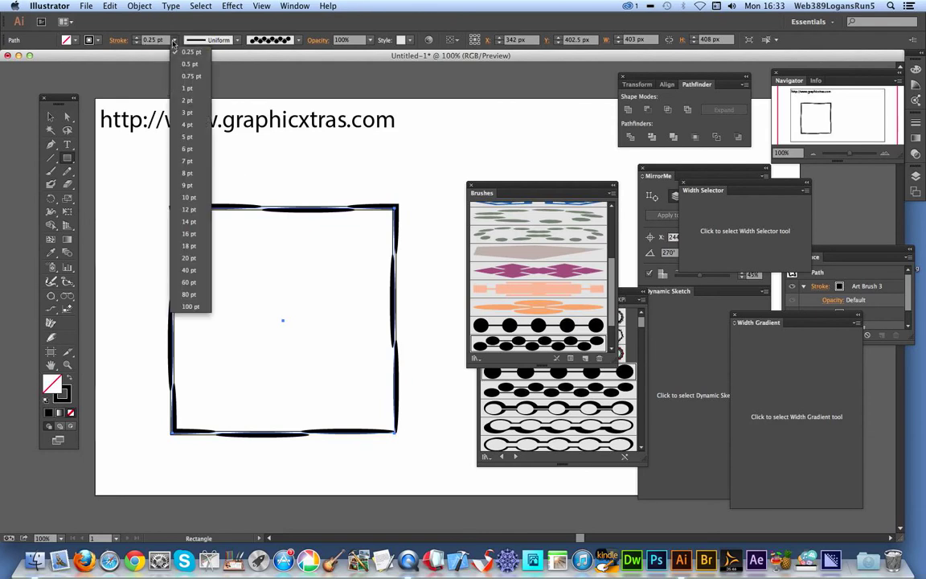
pyautogui.click(188, 149)
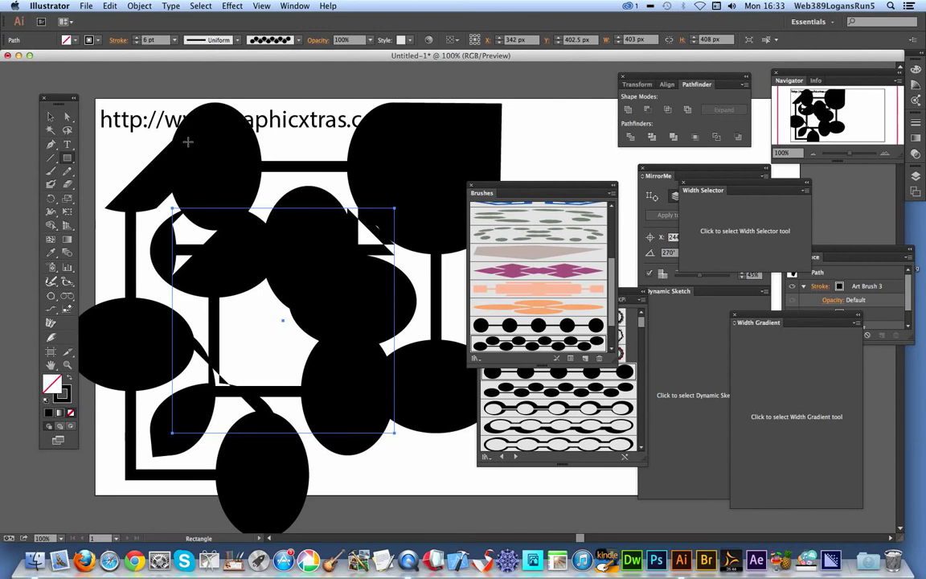
pyautogui.click(173, 40)
pyautogui.click(191, 100)
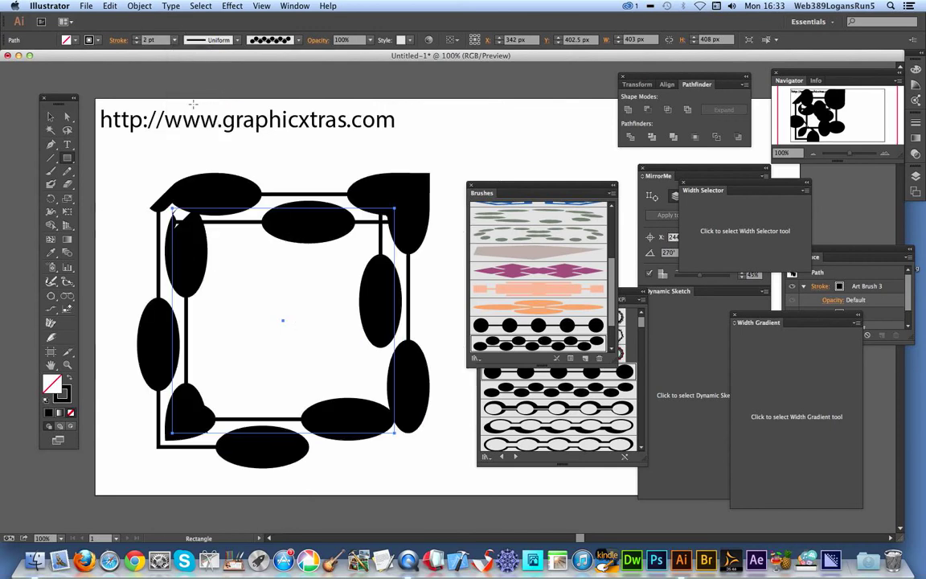